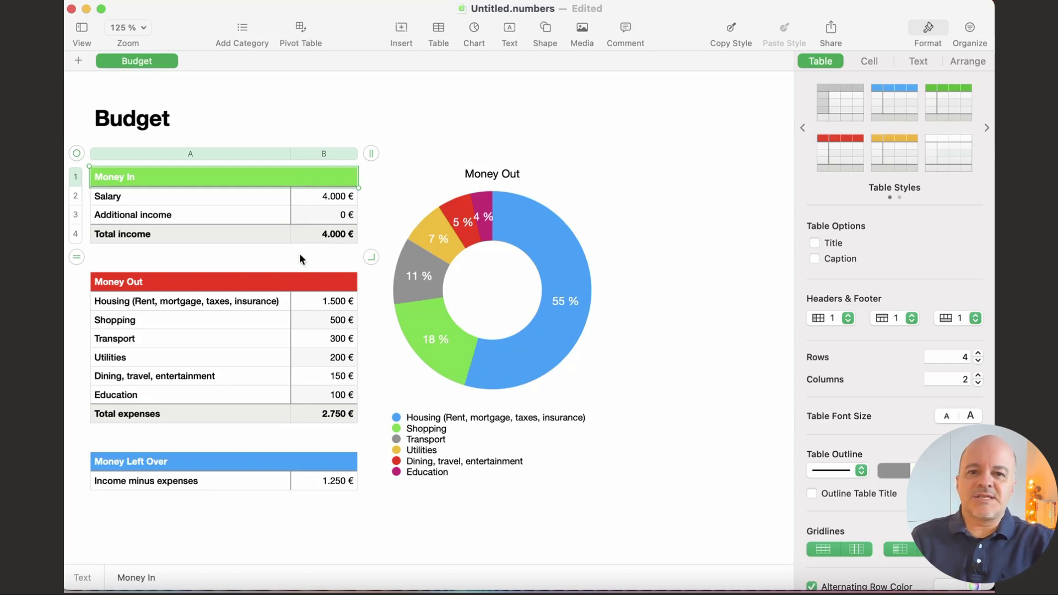
Inspect the Money Out and Money Left Over tables and the formula behind the 1.250 € leftover
click(298, 287)
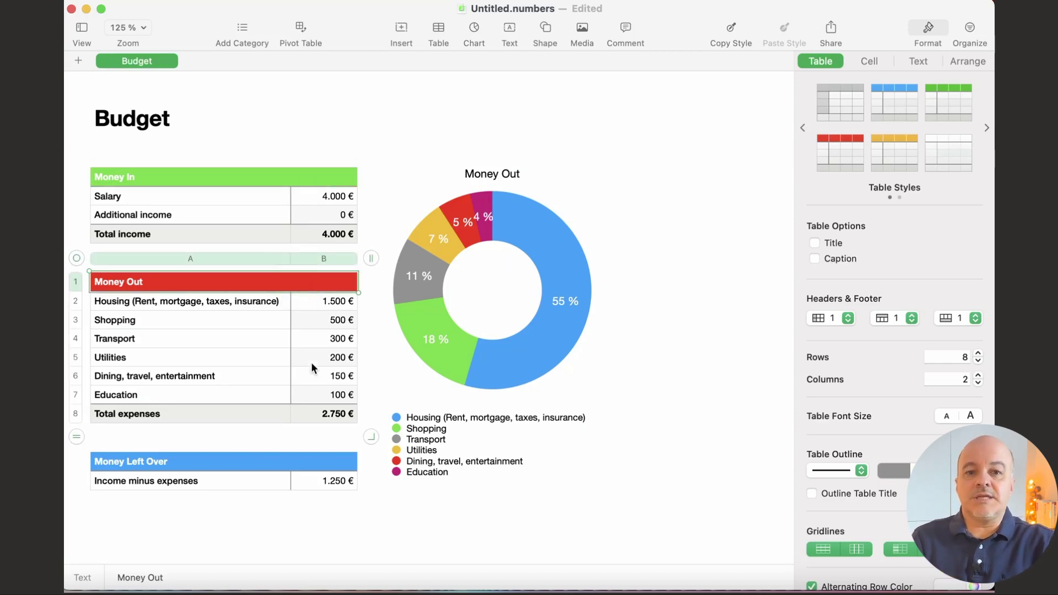
click(297, 467)
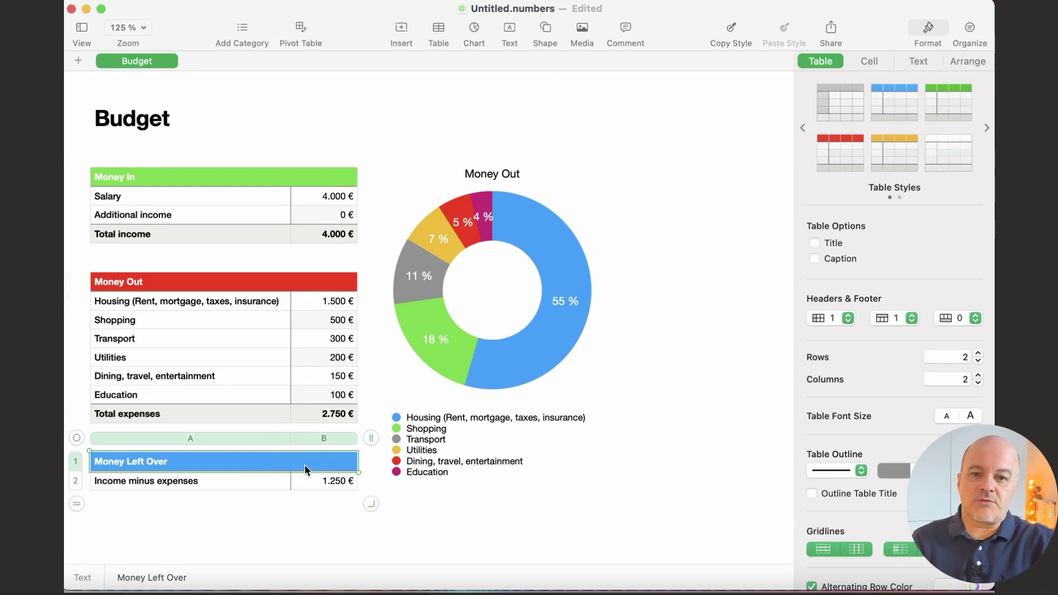
click(331, 484)
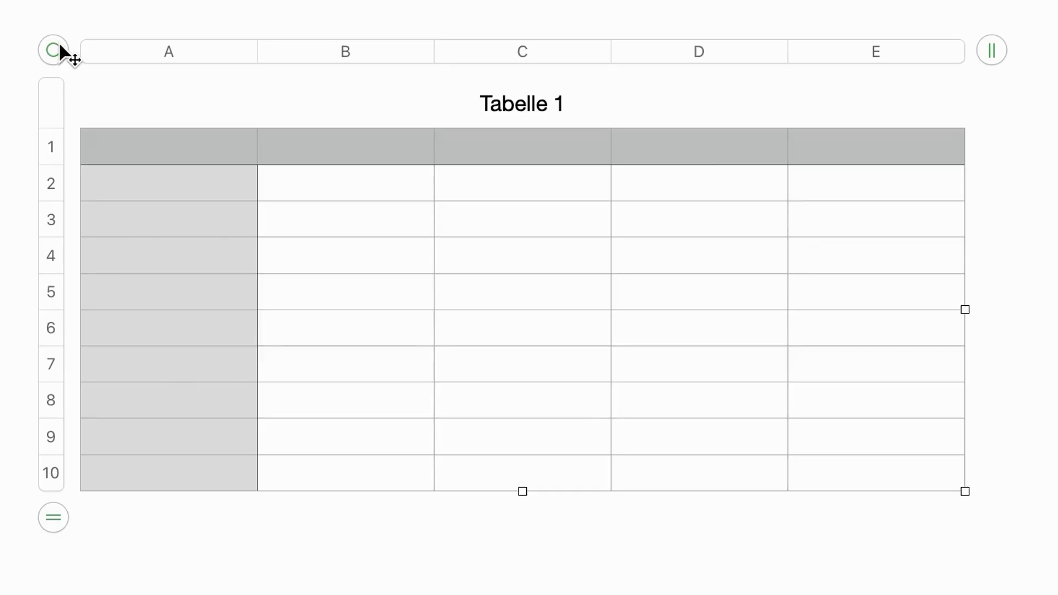
Move Tabelle 1 to a new spot on the sheet, opening and dismissing its options menu
drag(60, 46, 142, 61)
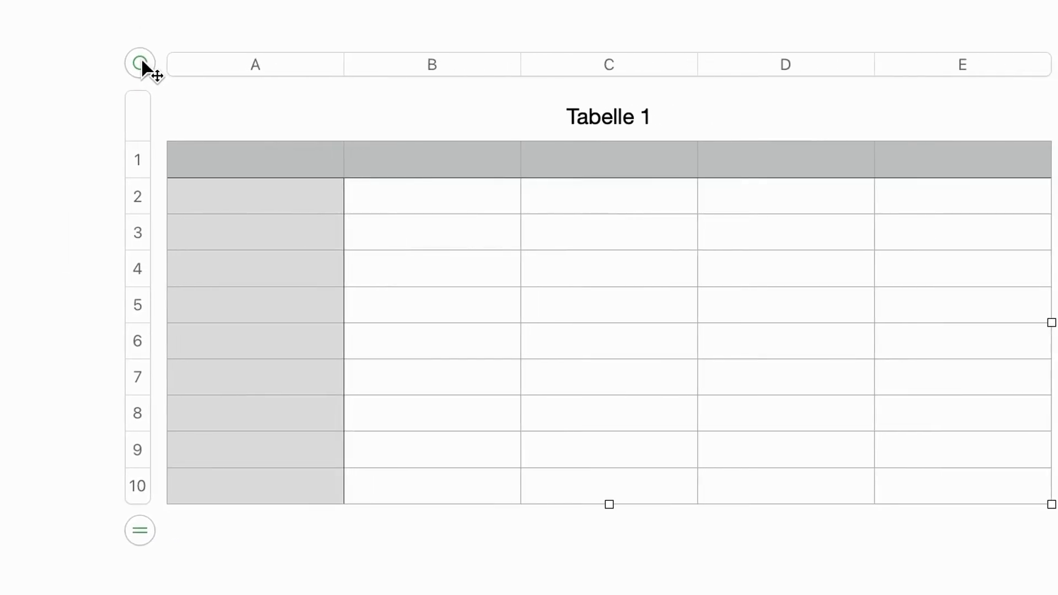
click(141, 61)
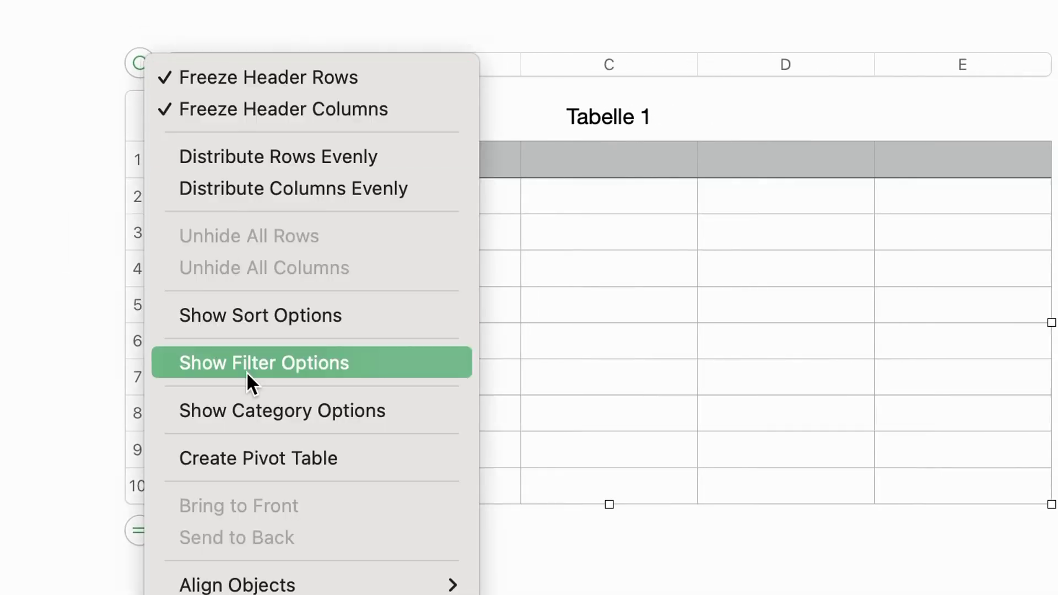
click(140, 84)
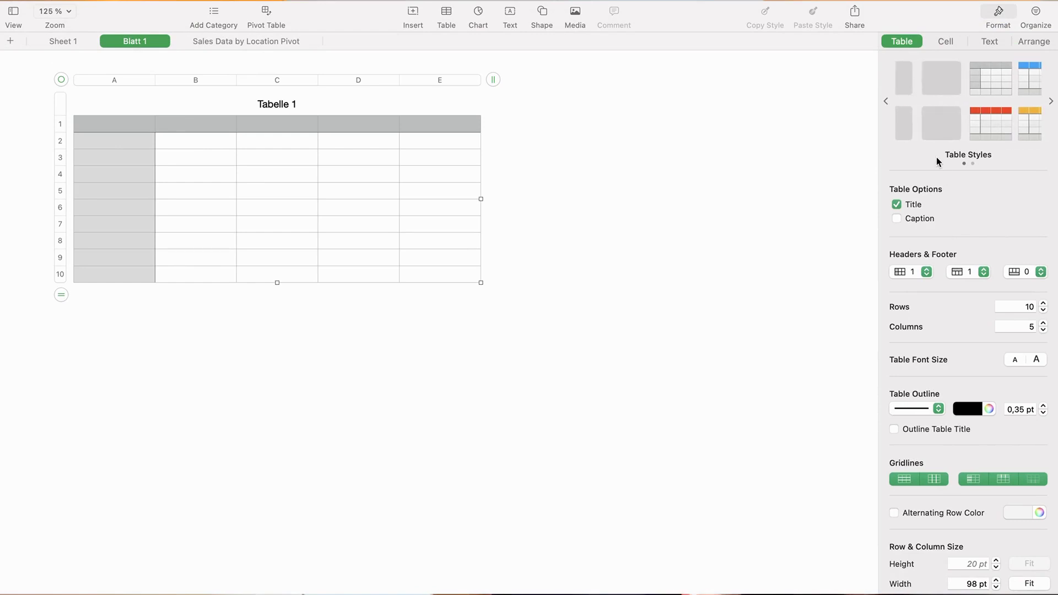
Browse the Cell, Text and Arrange settings, then deselect the table to show Blatt 1's settings
click(962, 43)
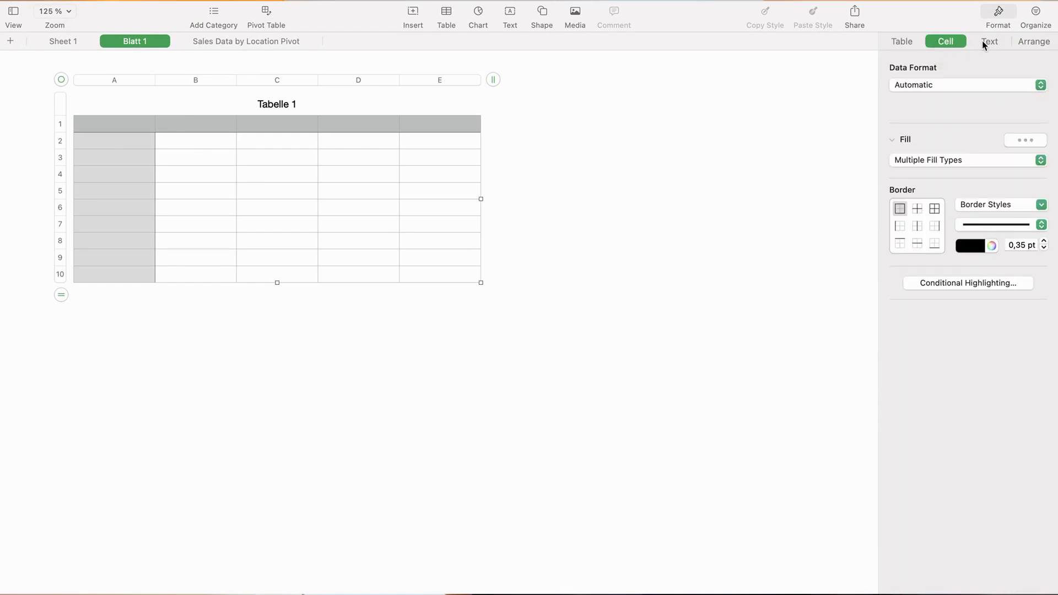
click(987, 42)
click(1031, 42)
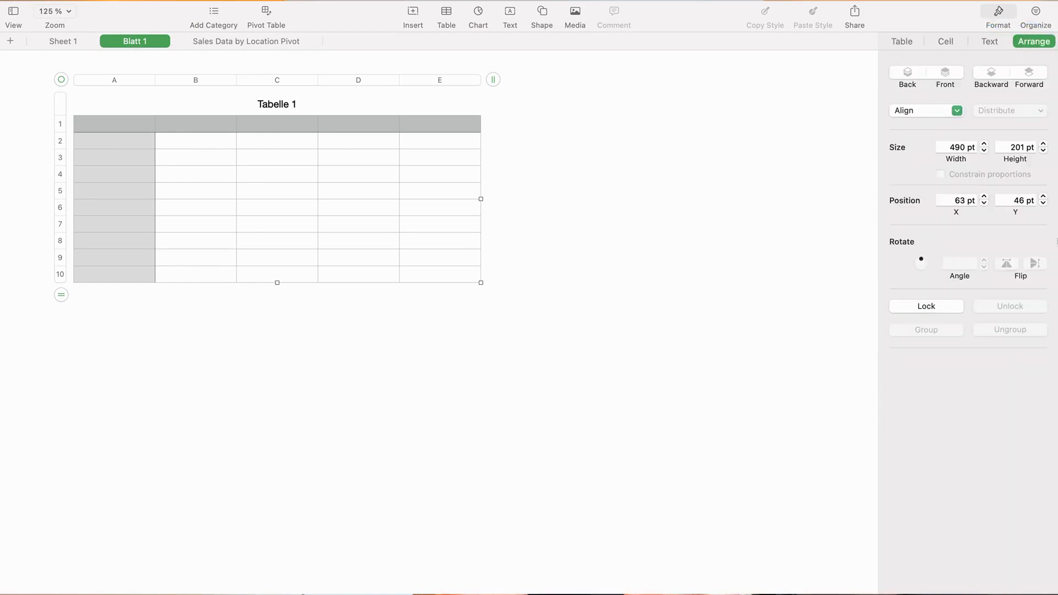
click(488, 178)
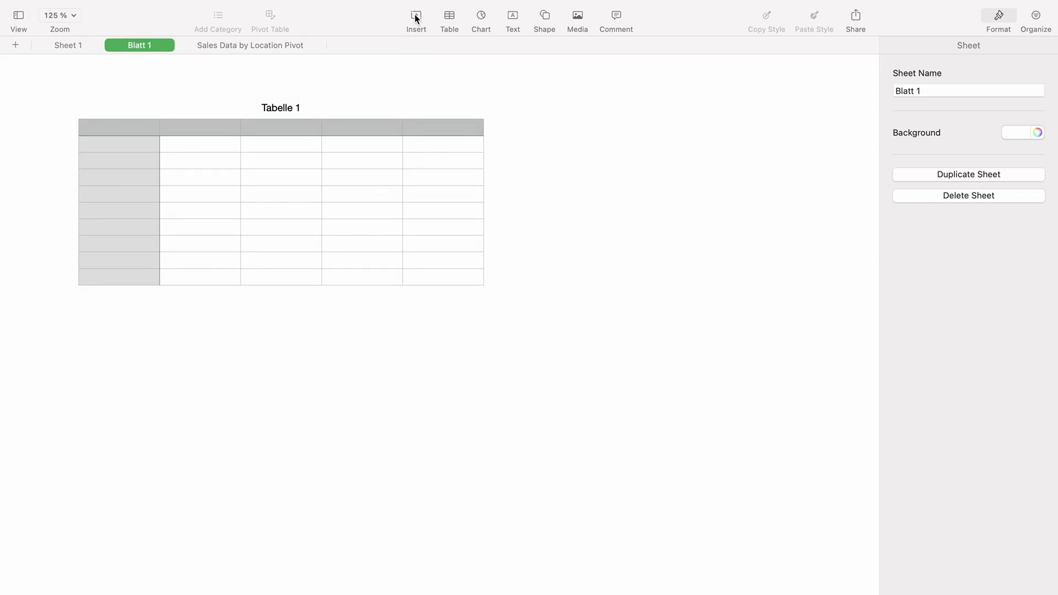
Insert a new first-style table, move it to the right, and select Tabelle 1 for editing
click(449, 16)
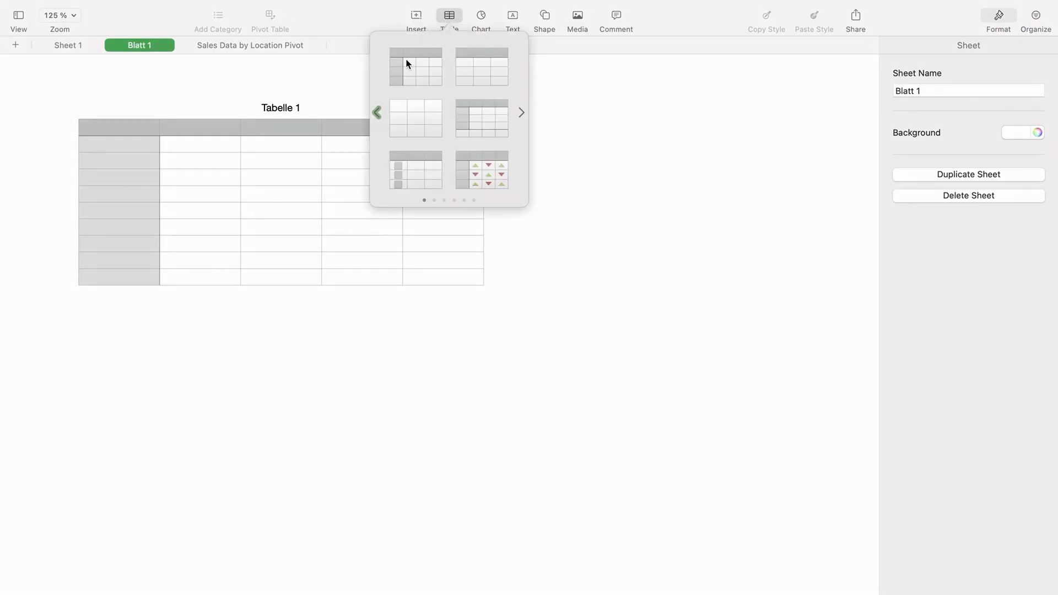
click(408, 65)
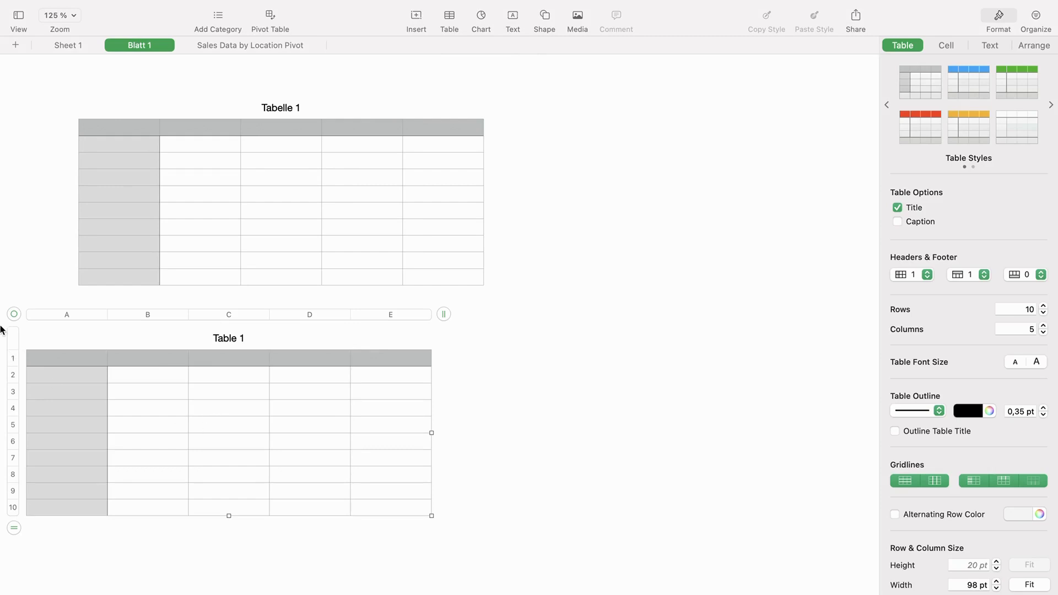
drag(13, 315, 138, 313)
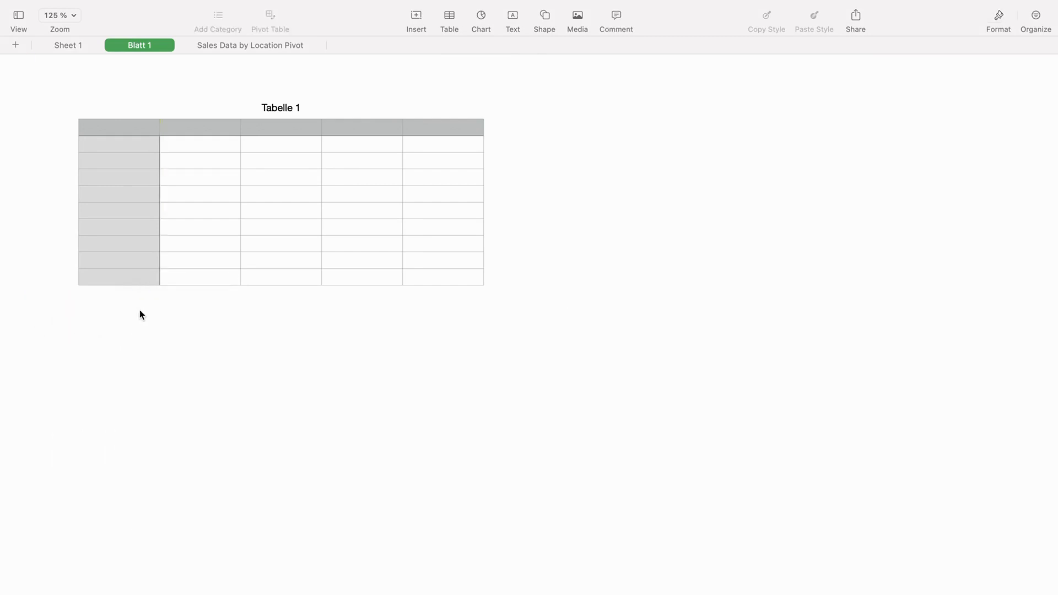
click(83, 114)
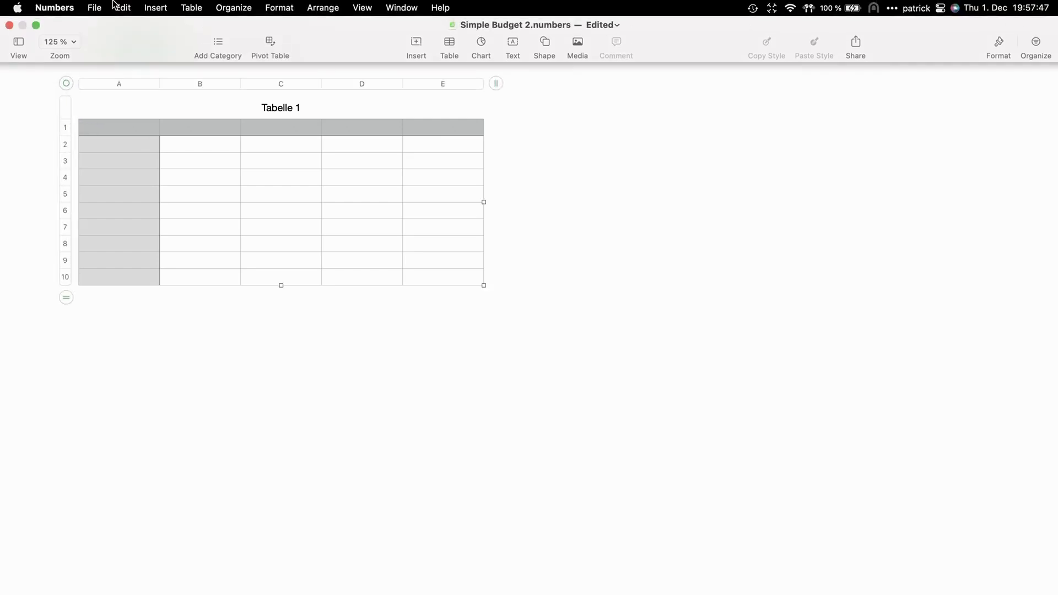
click(122, 7)
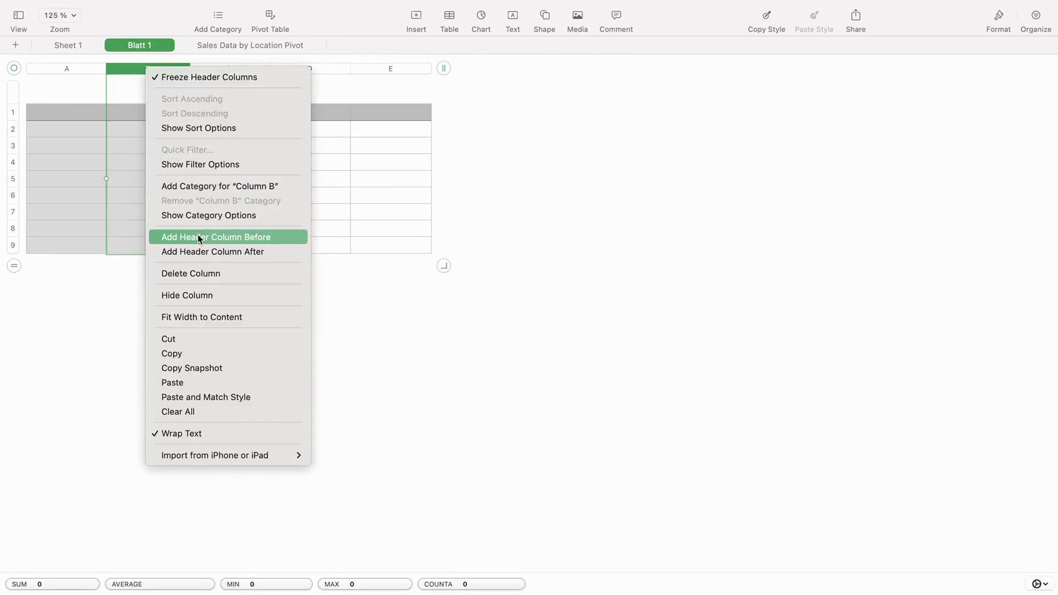
Add a header column before column B and a new row below row 3
click(199, 237)
click(12, 144)
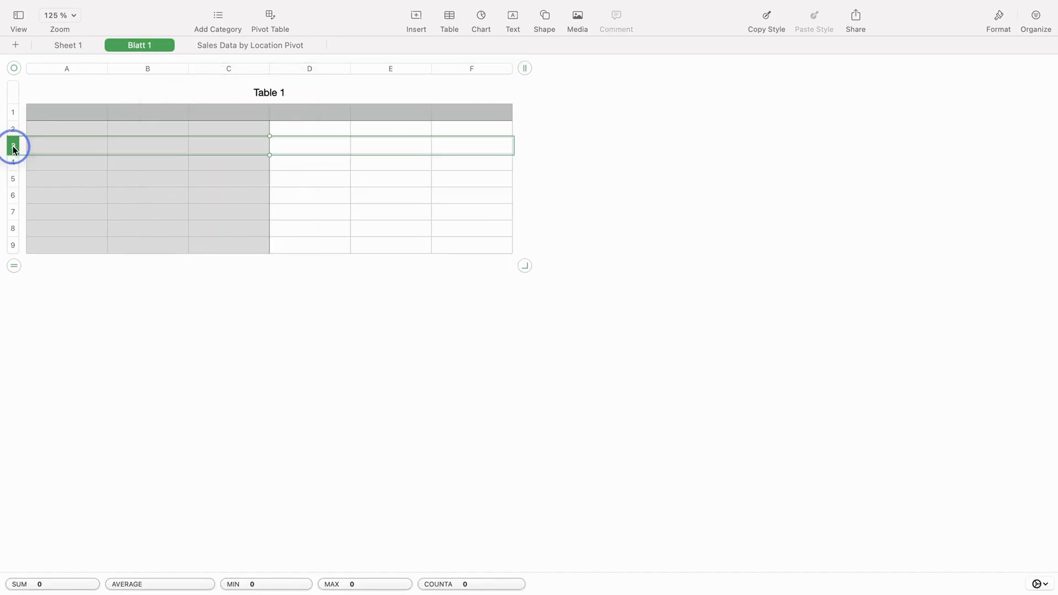
right_click(12, 145)
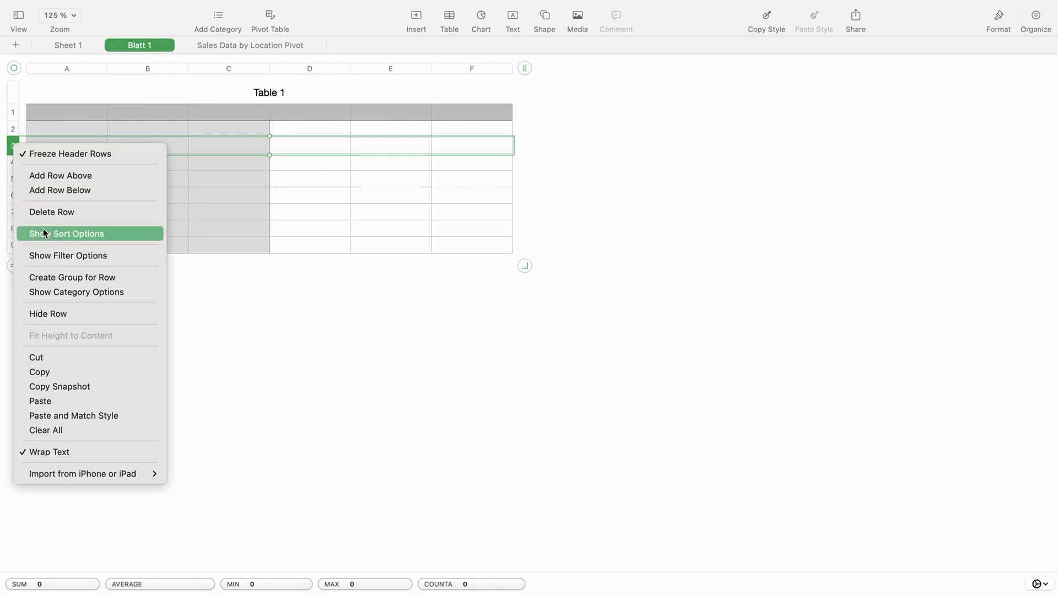
click(41, 191)
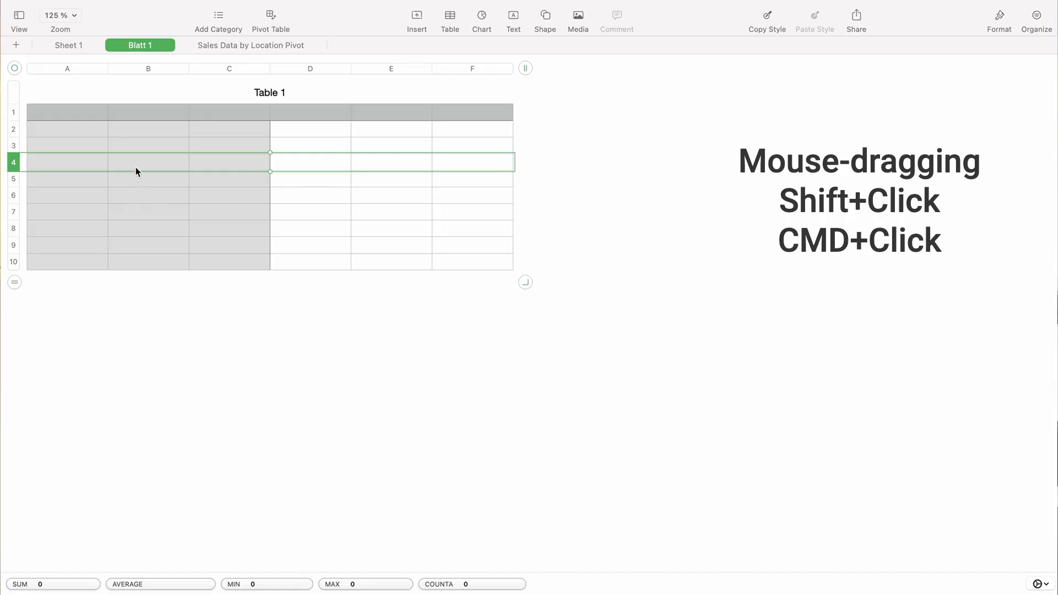
Practise selections: single cells, ranges B5:F10 and B3:C3, cells D6, F8, F10, and columns D and F
click(137, 154)
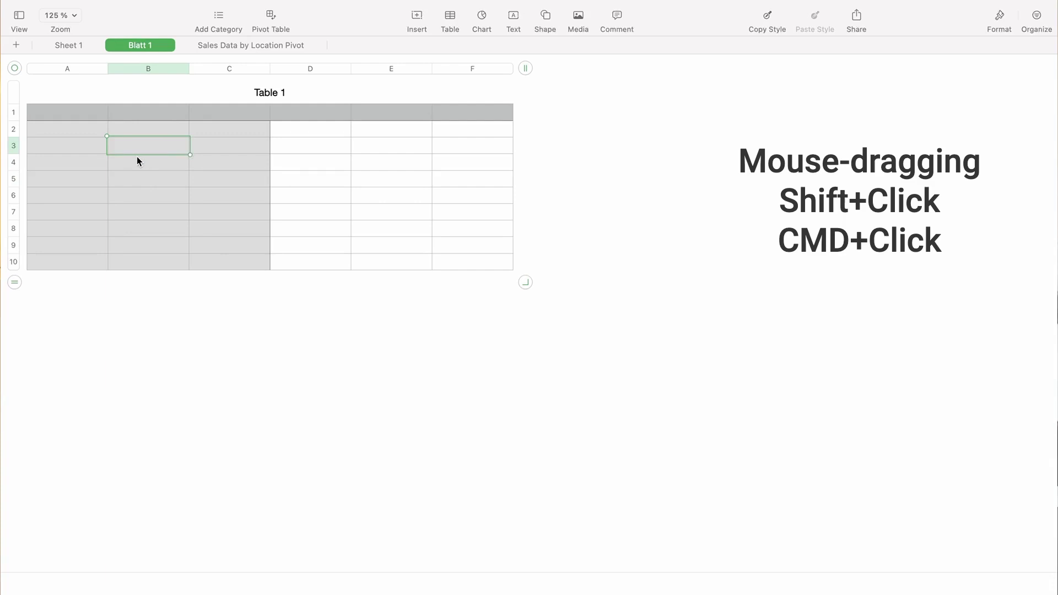
click(194, 167)
drag(115, 182, 435, 262)
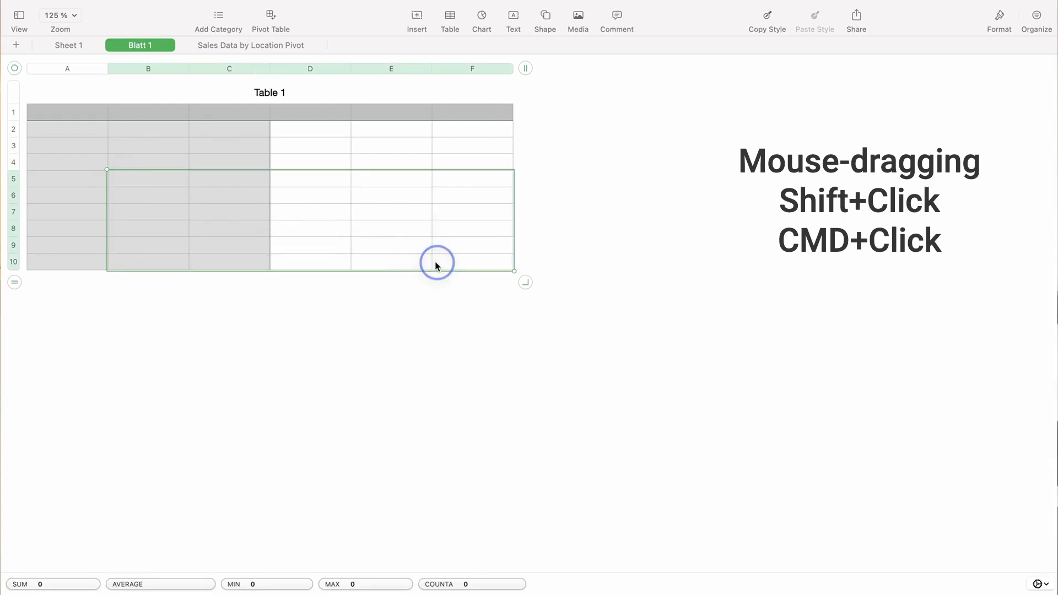
drag(239, 148, 136, 150)
super+click(347, 194)
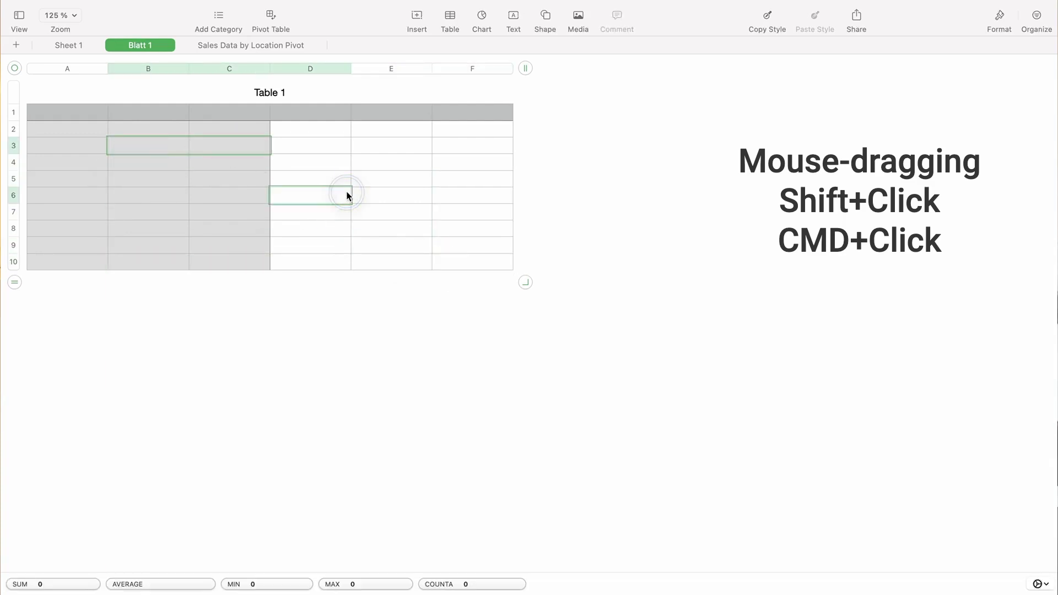
super+click(465, 237)
super+click(464, 267)
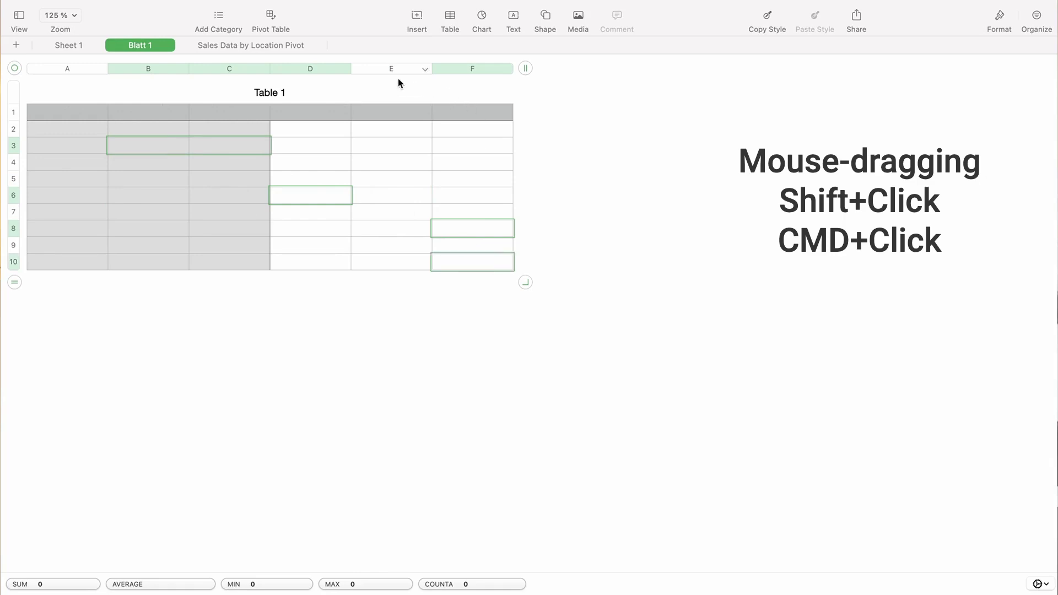
click(300, 69)
super+click(466, 70)
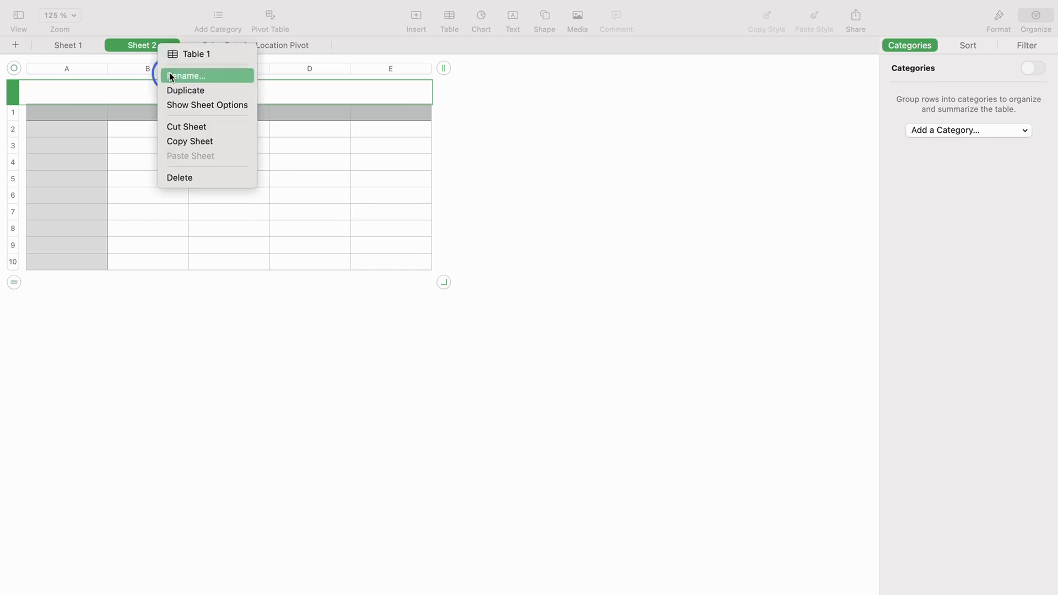
Rename the sheet to New Name and hide the Table 1 title
text(New Name)
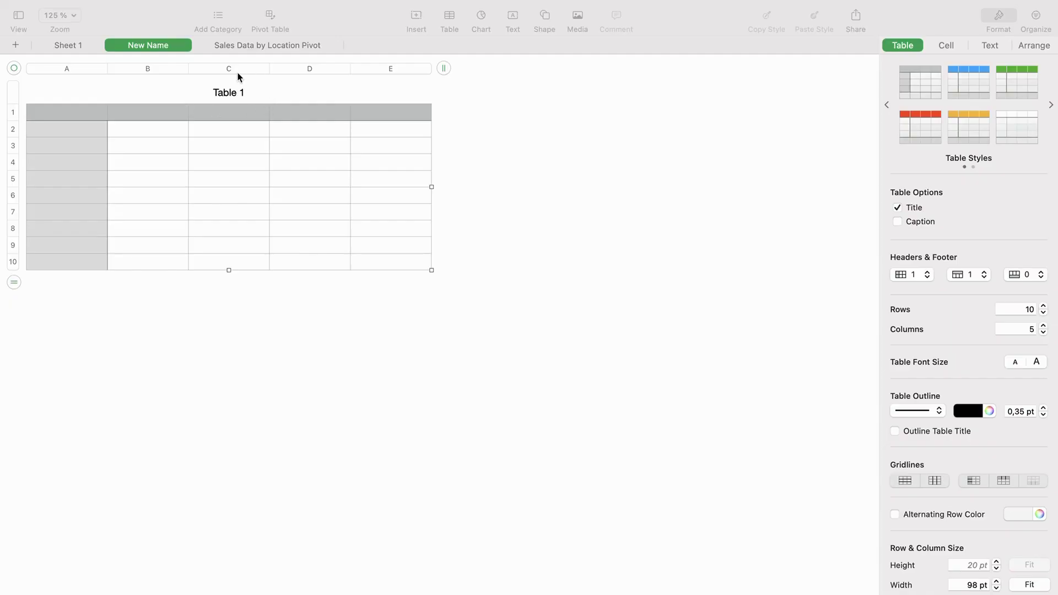
click(898, 208)
click(899, 208)
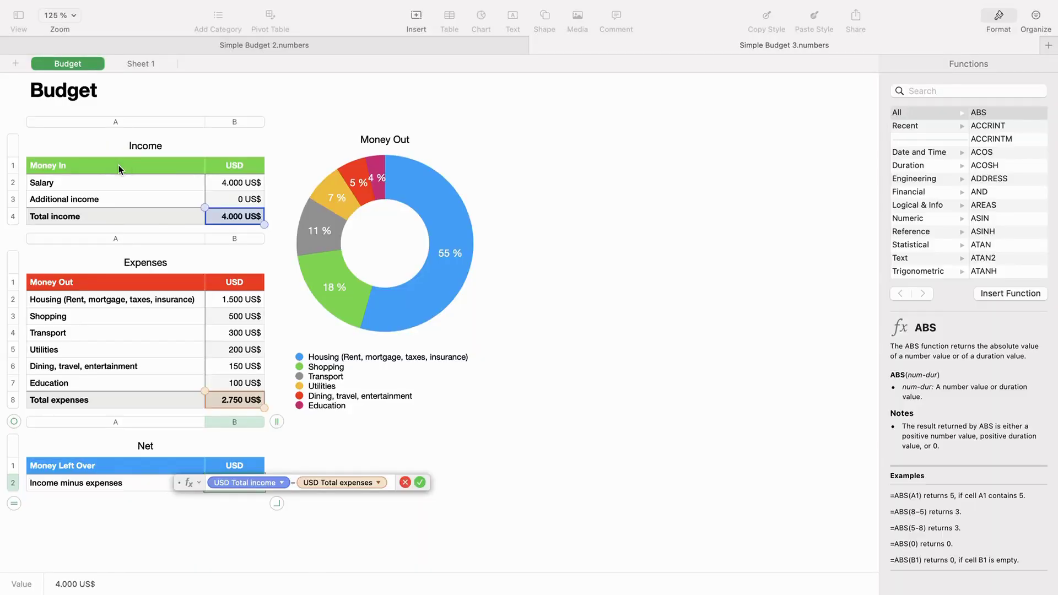
Rebuild the Money Left Over formula to reference the Income cell and the Total income cell
click(120, 168)
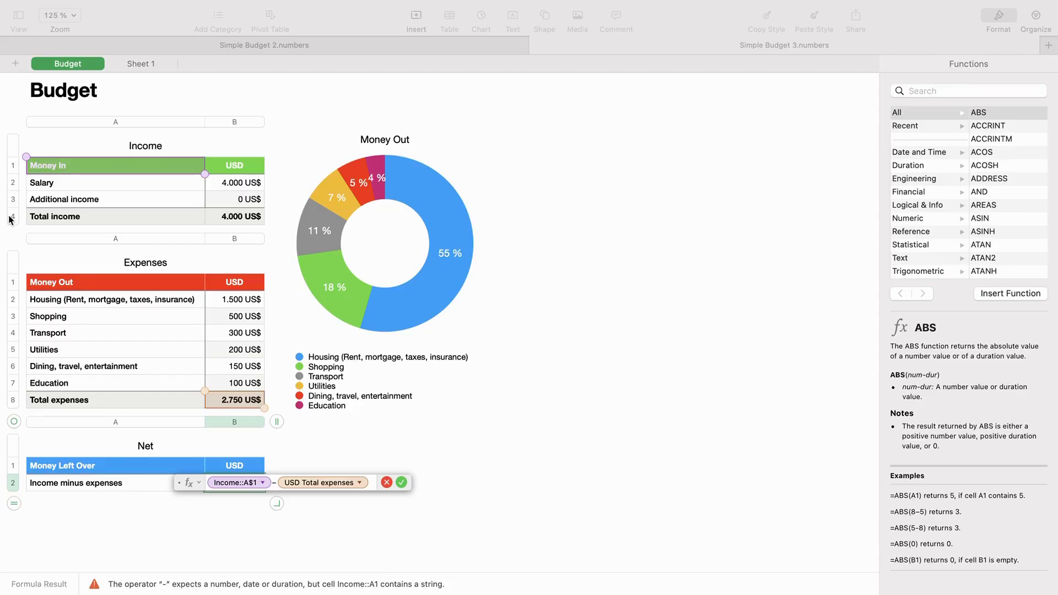
click(19, 217)
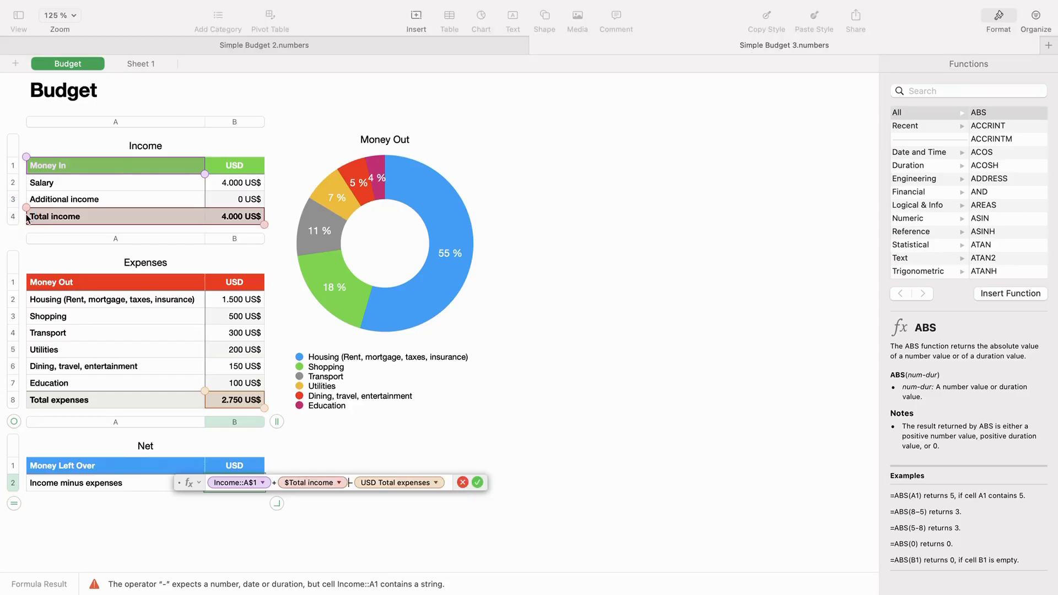
click(45, 222)
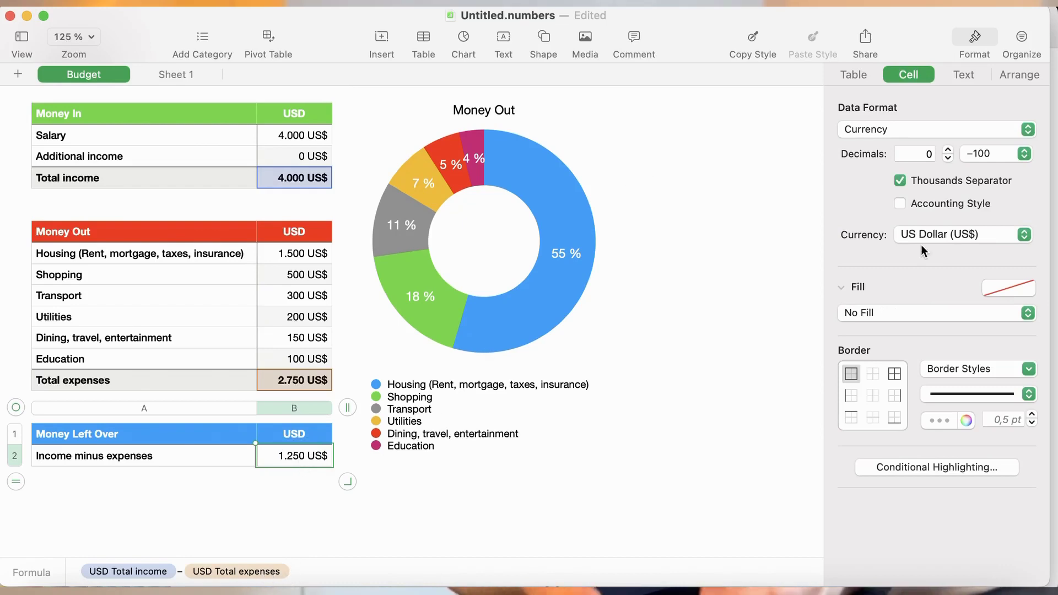
Delete the USD heading text in the Money Out table and check the Money Left Over formula
click(294, 234)
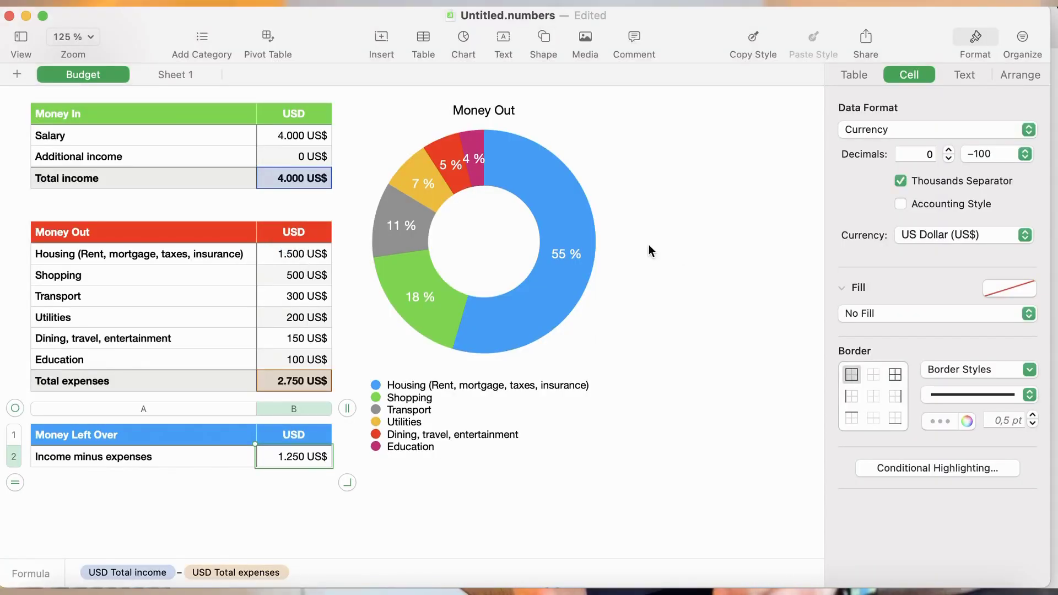
click(297, 236)
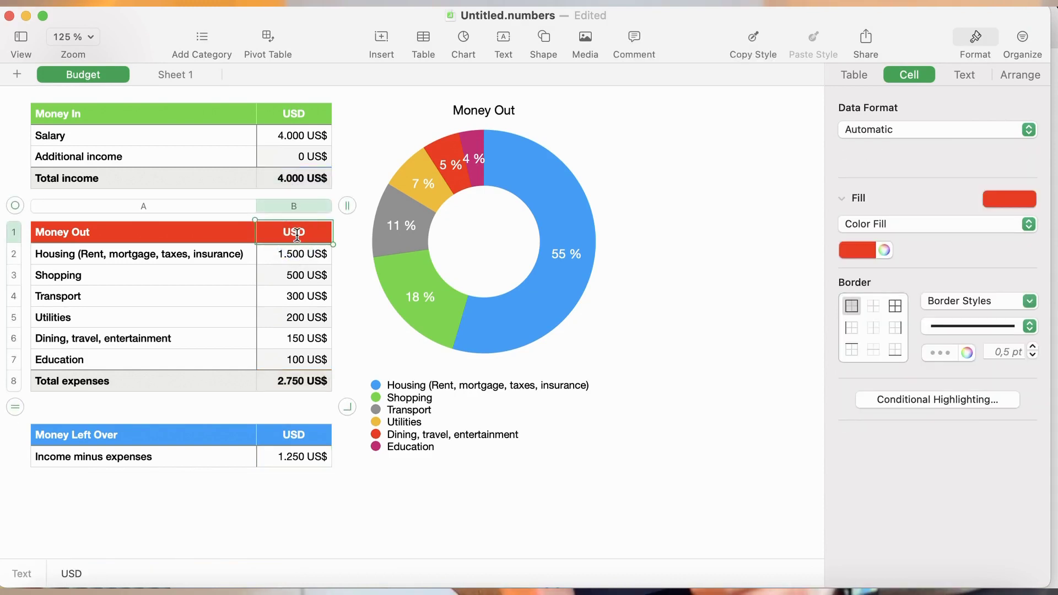
double_click(297, 232)
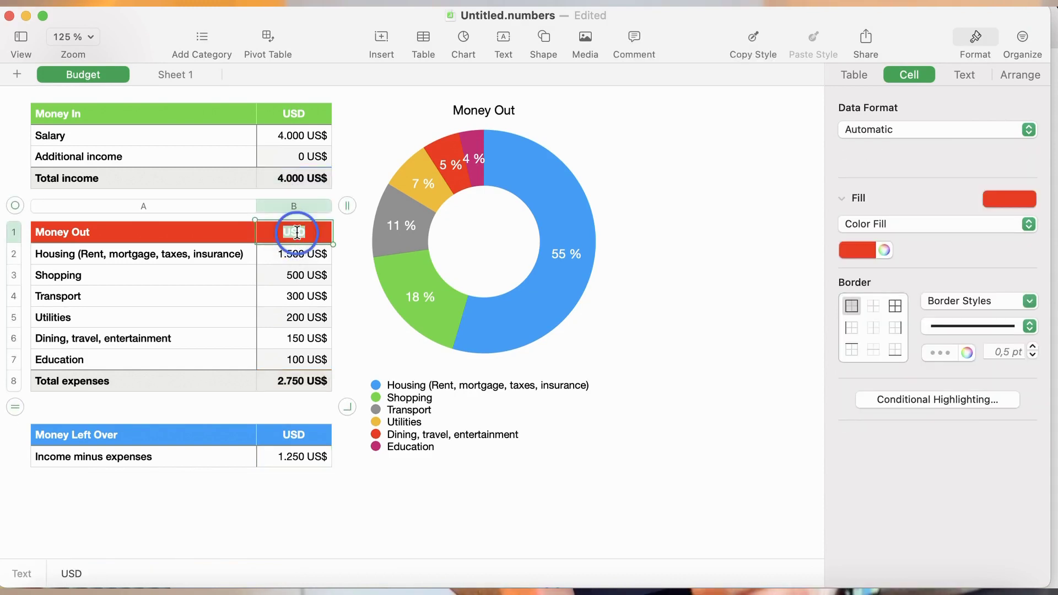
click(356, 363)
click(304, 455)
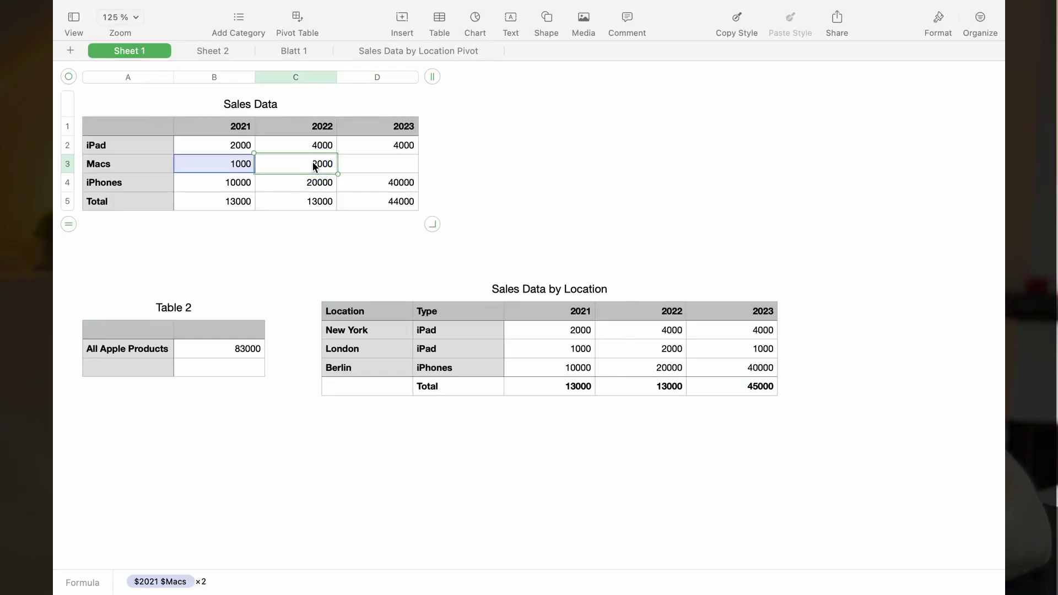
Paste the Macs doubling formula into the 2023 cell D3 and compare it with C3's formula
click(373, 160)
key(super+v)
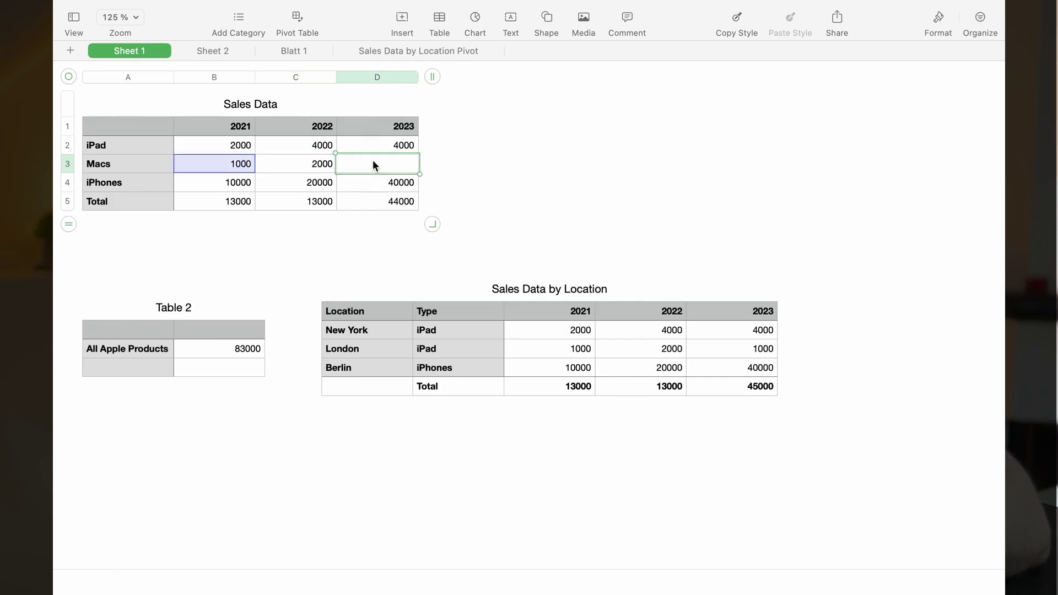
click(320, 164)
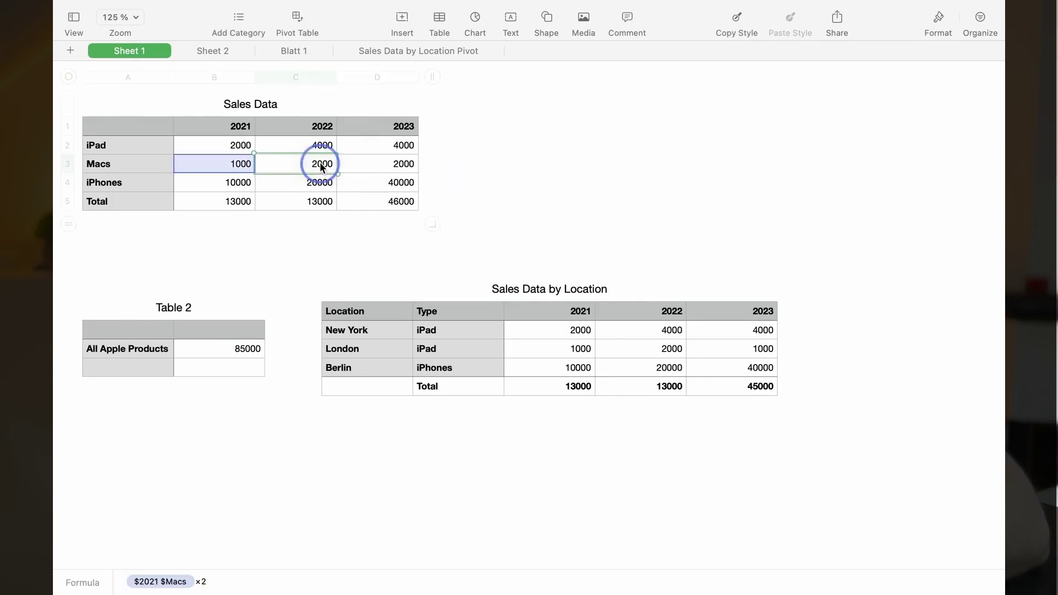
mouse_move(160, 591)
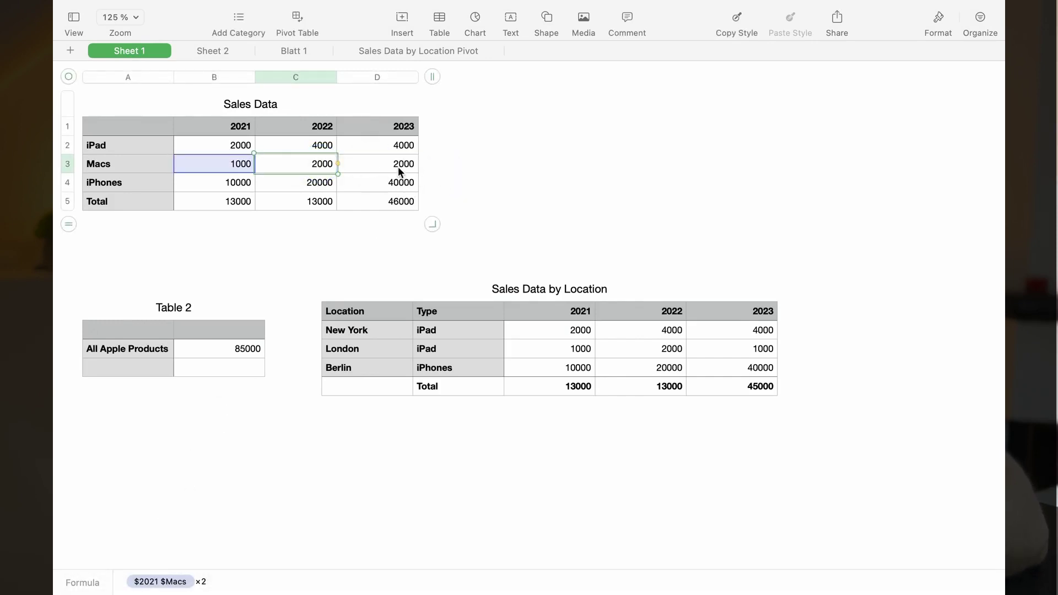
click(401, 168)
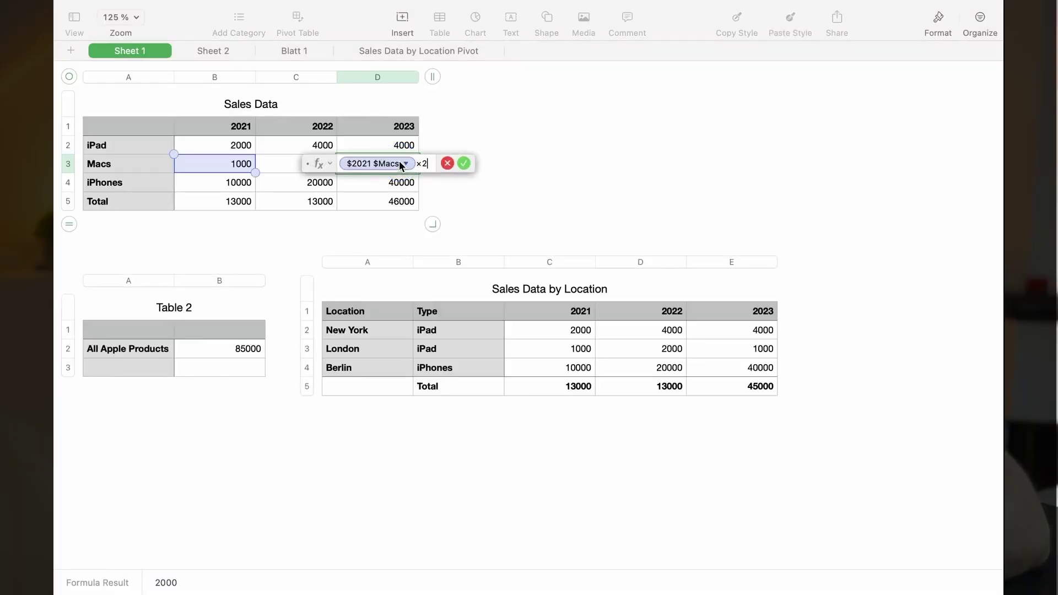
Toggle Preserve Column off and back on for the $2021 reference in the formula
click(405, 164)
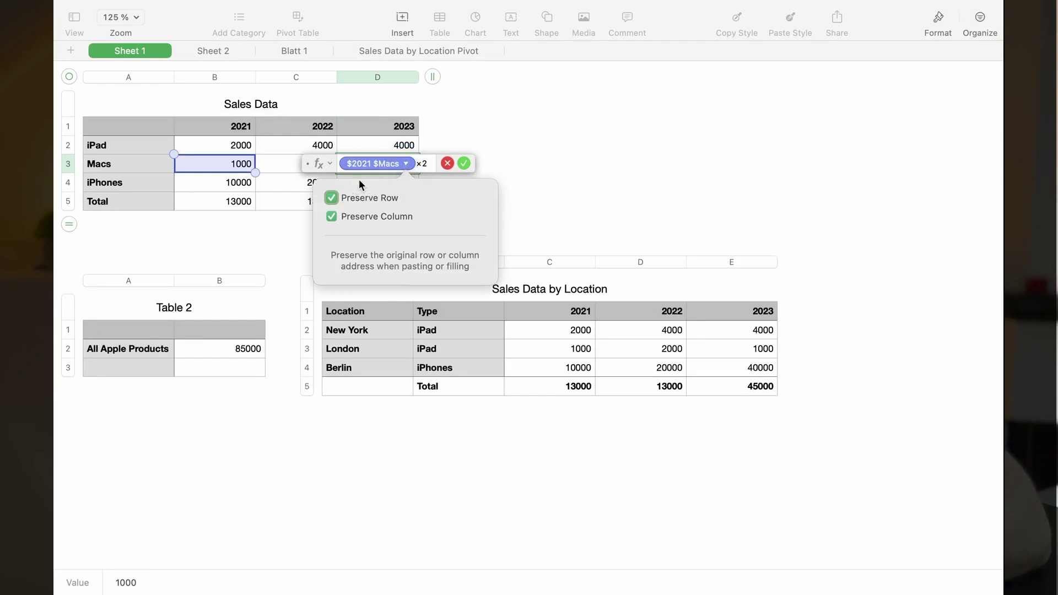
click(330, 198)
click(331, 217)
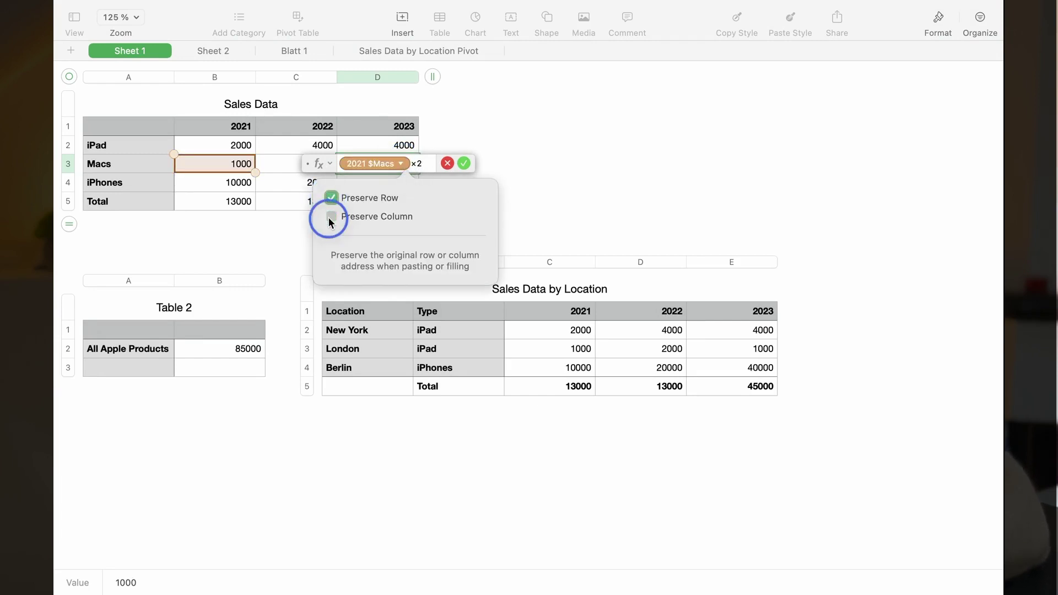
click(331, 217)
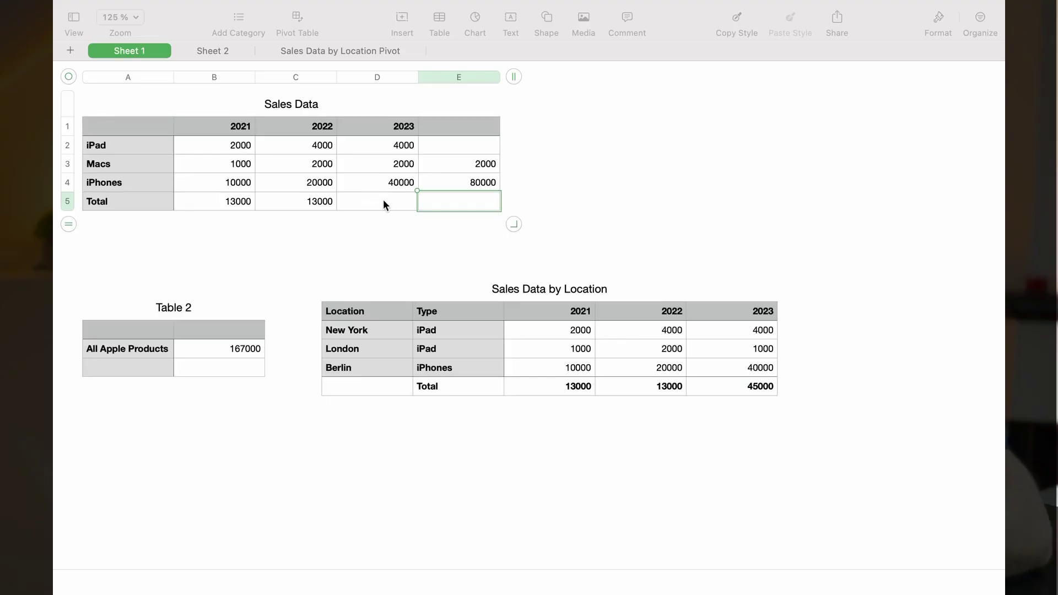
Total the 2023 column with SUM over D2:D4 for 46000, then start a new formula in E5
double_click(383, 202)
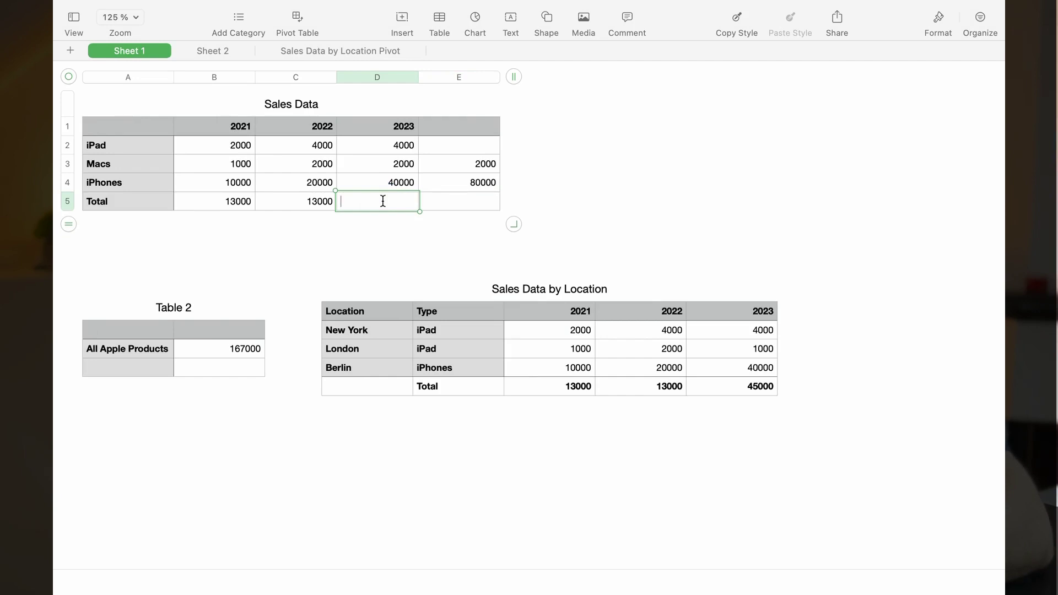
text(=SU)
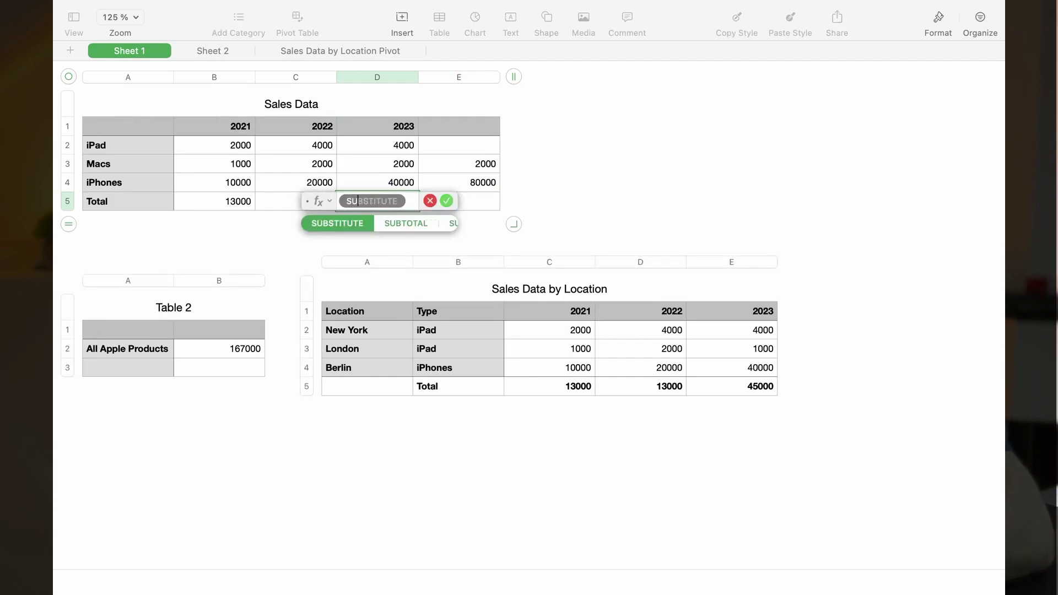
key(Return)
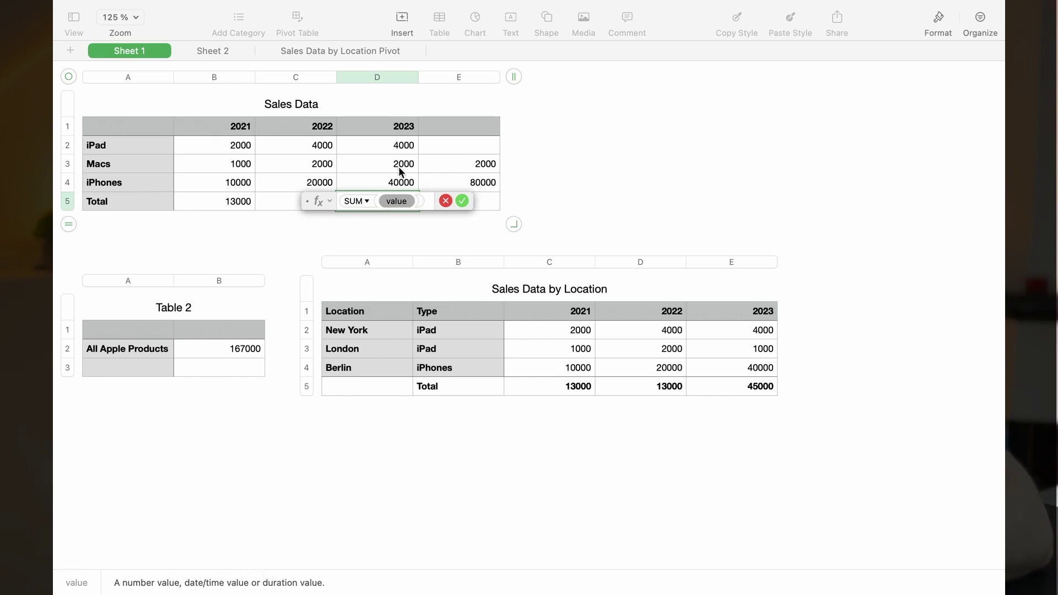
drag(398, 148, 400, 184)
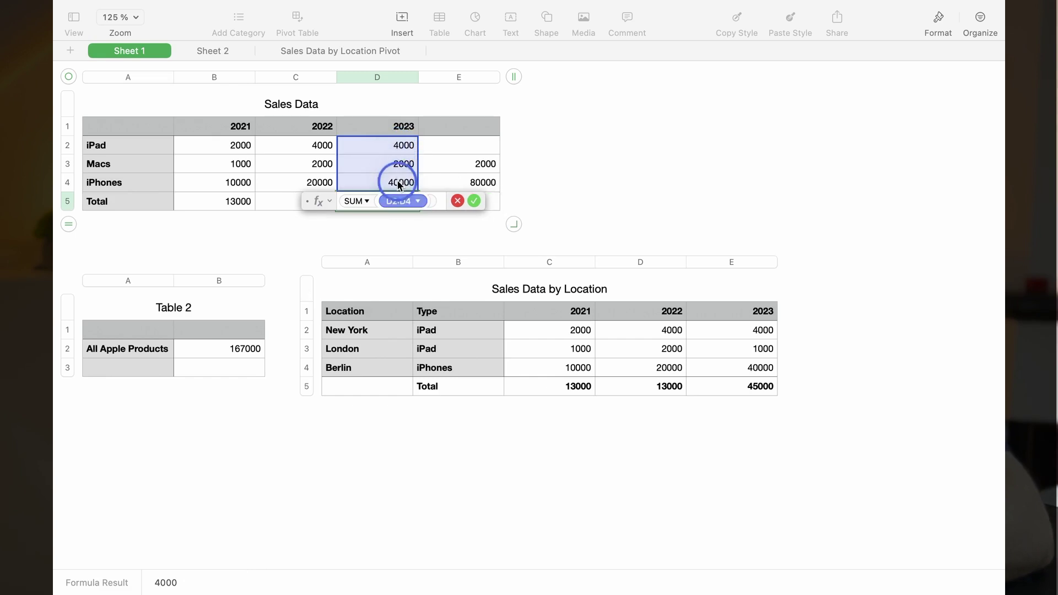
click(474, 201)
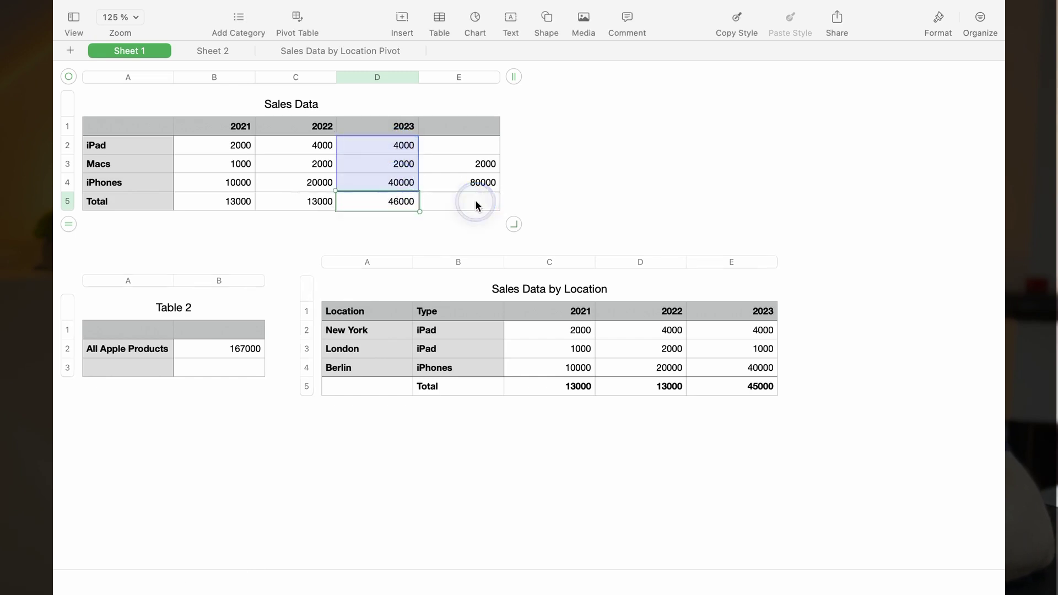
key(Tab)
text(=)
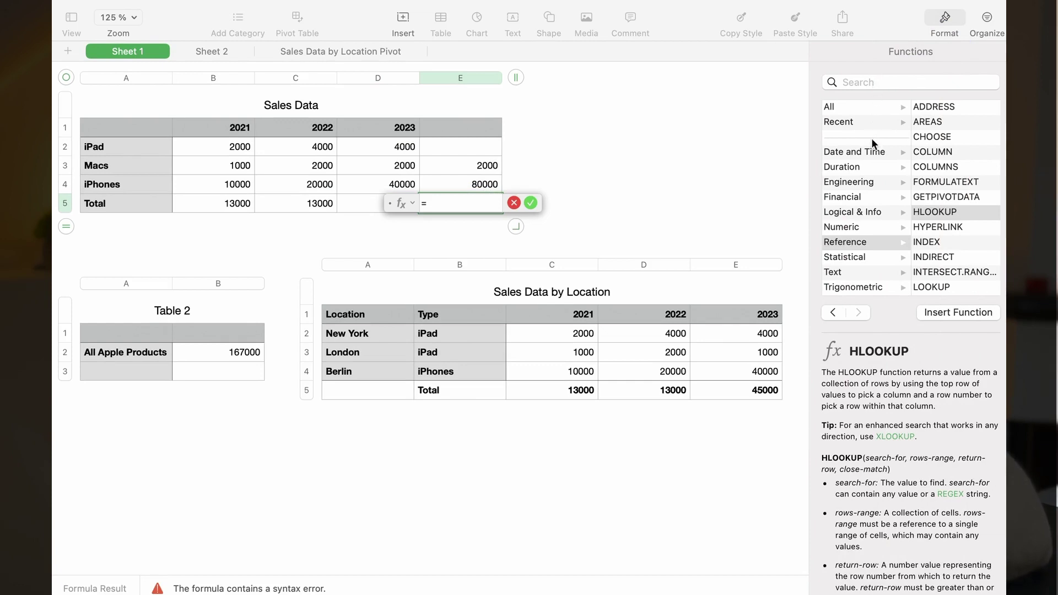
Show the Financial function DDB's help and scroll down to its Examples section
click(903, 199)
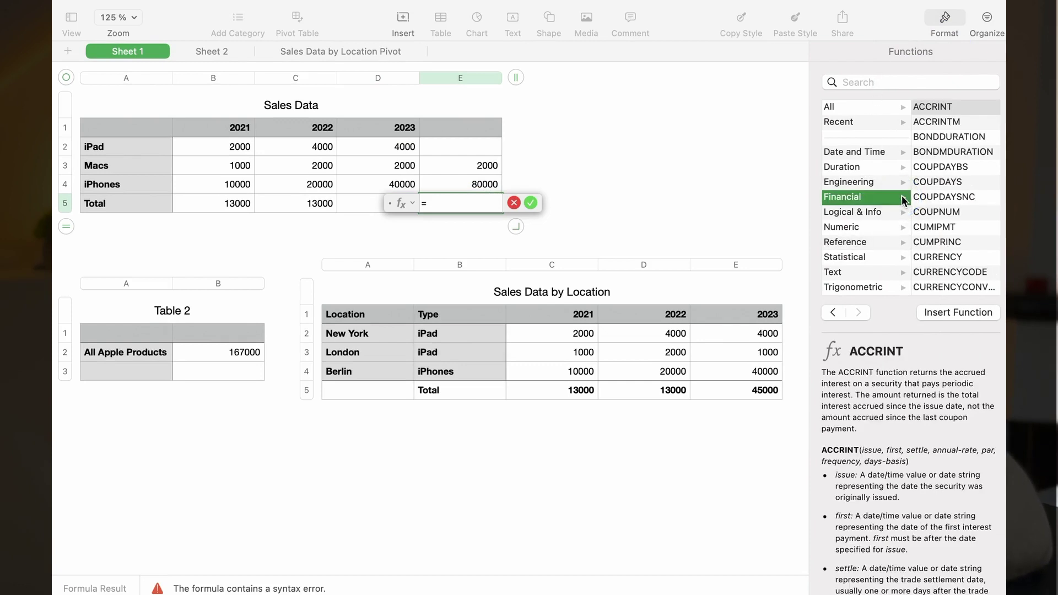
scroll(954, 199, down, 5)
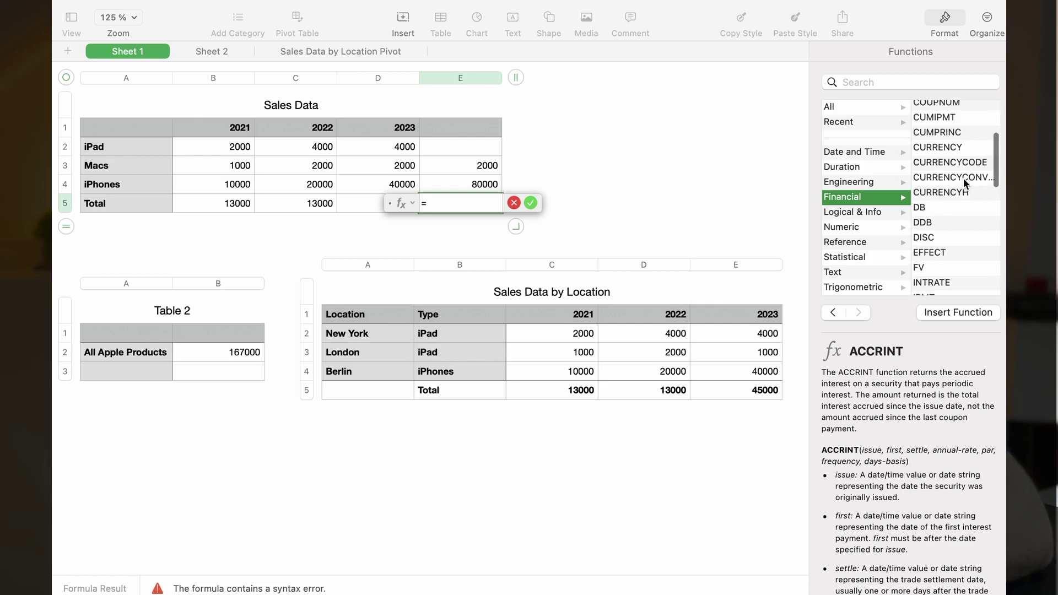
click(937, 199)
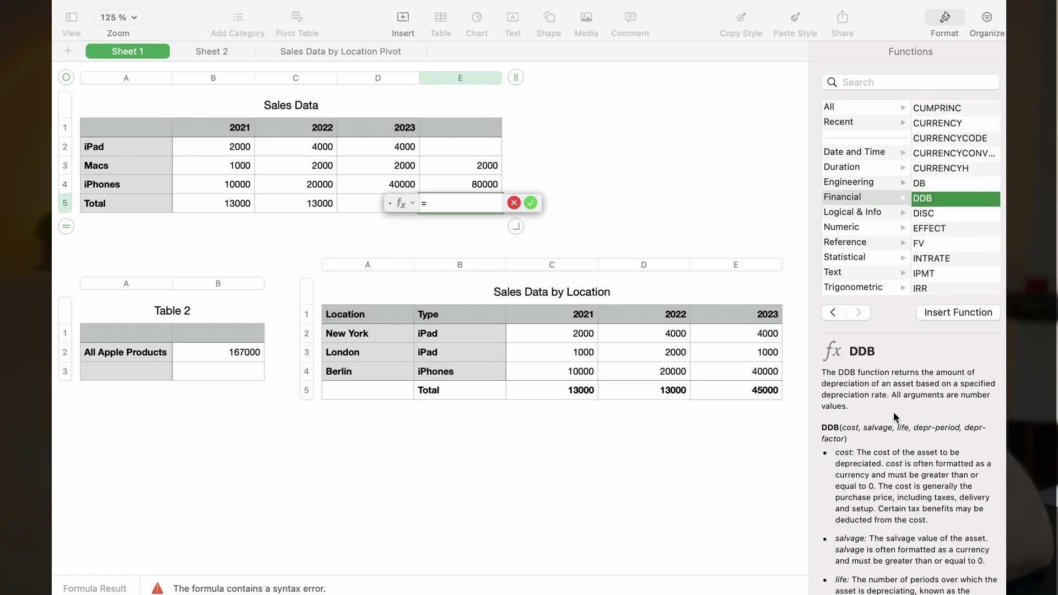
scroll(896, 417, down, 10)
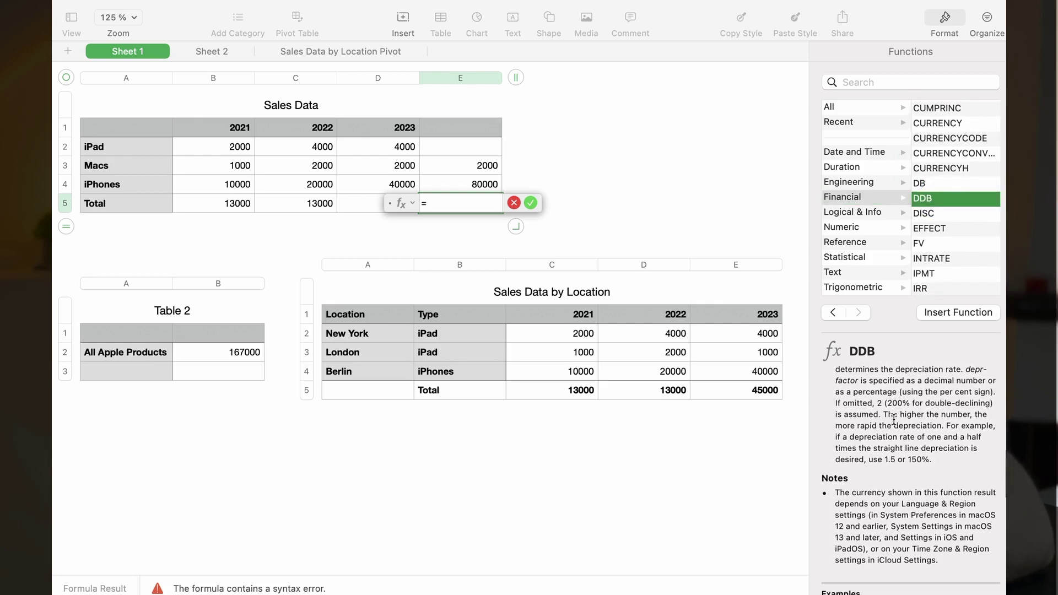
scroll(894, 419, down, 10)
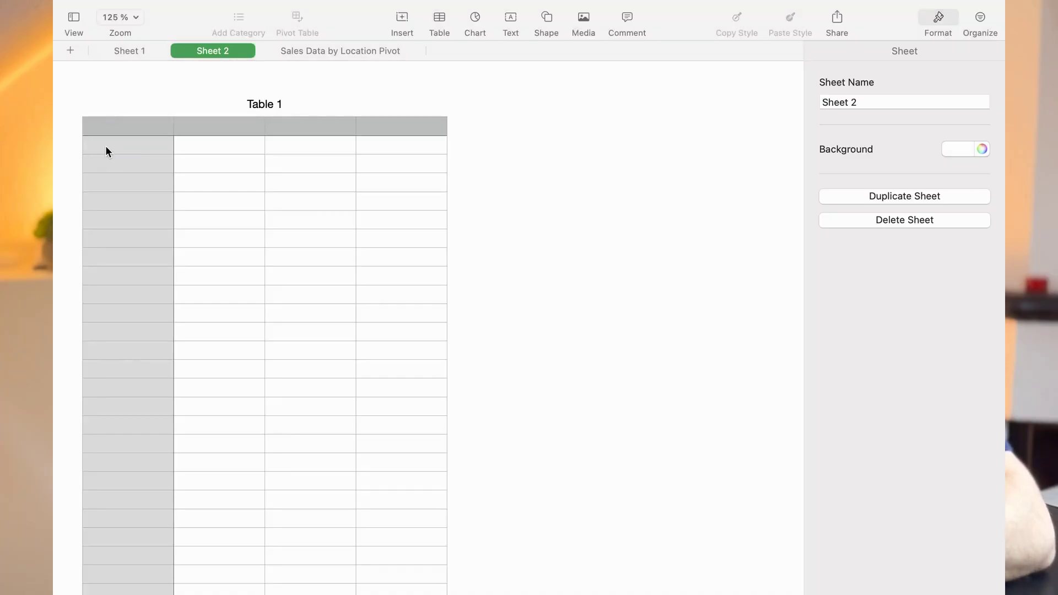
Freeze the header rows of the blank Table 1 on Sheet 2
click(111, 148)
click(75, 128)
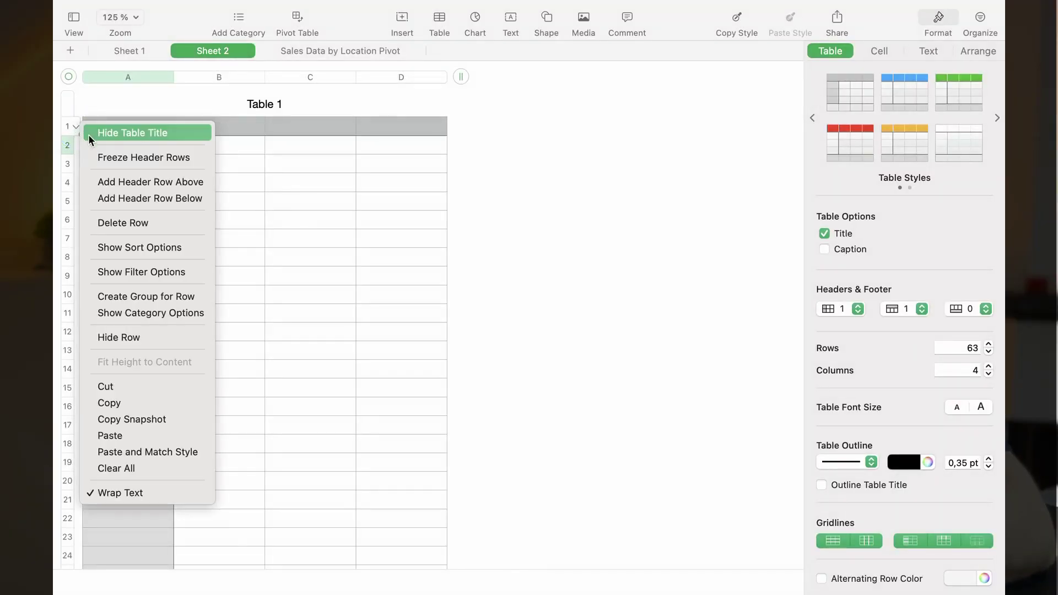
click(103, 155)
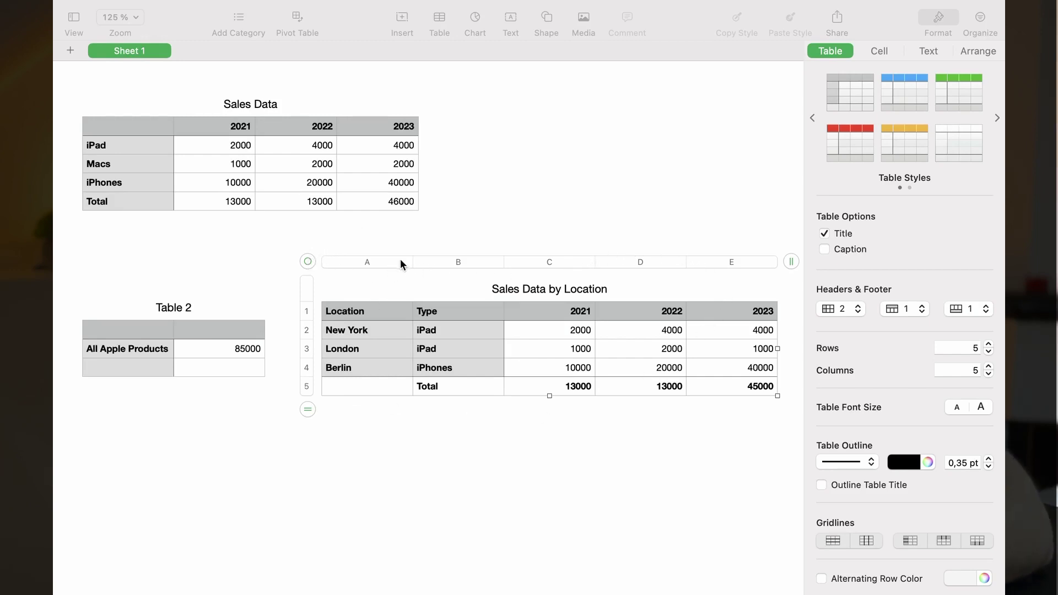
Create a pivot table from Sales Data by Location with Location columns and Type rows
click(308, 263)
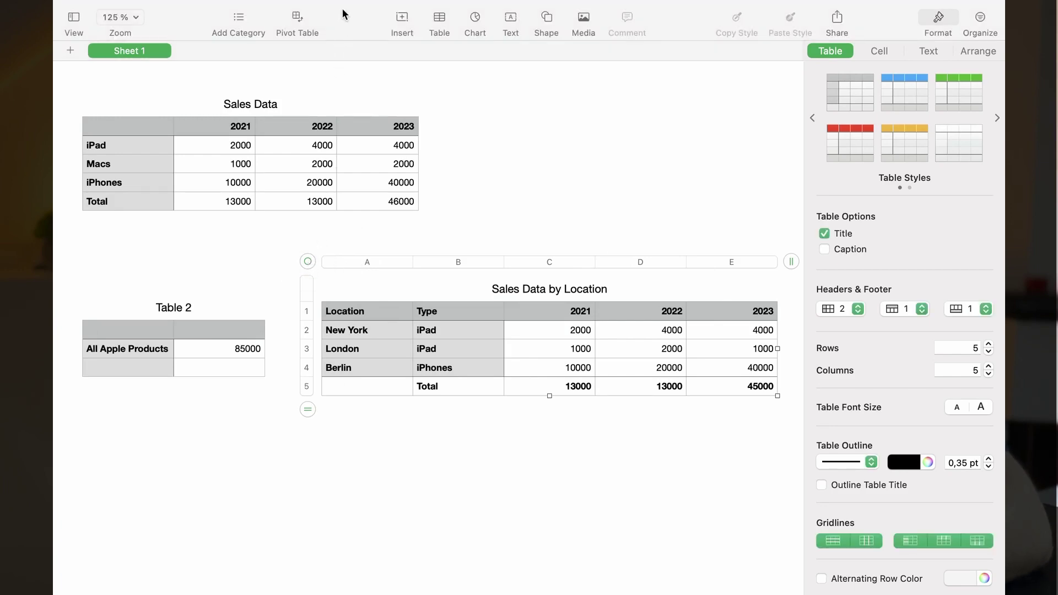
click(293, 18)
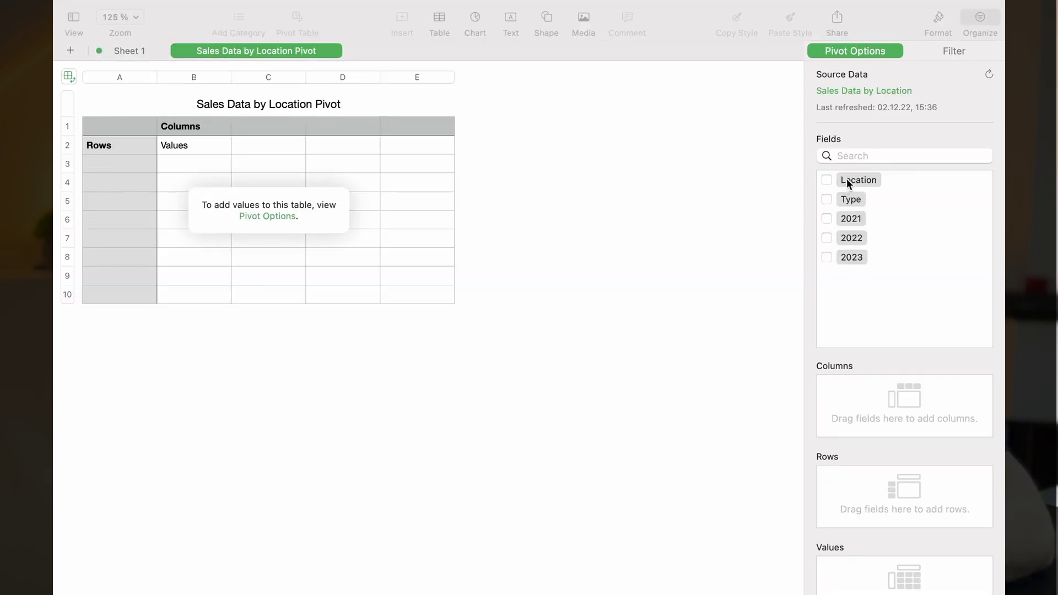
drag(848, 181, 845, 393)
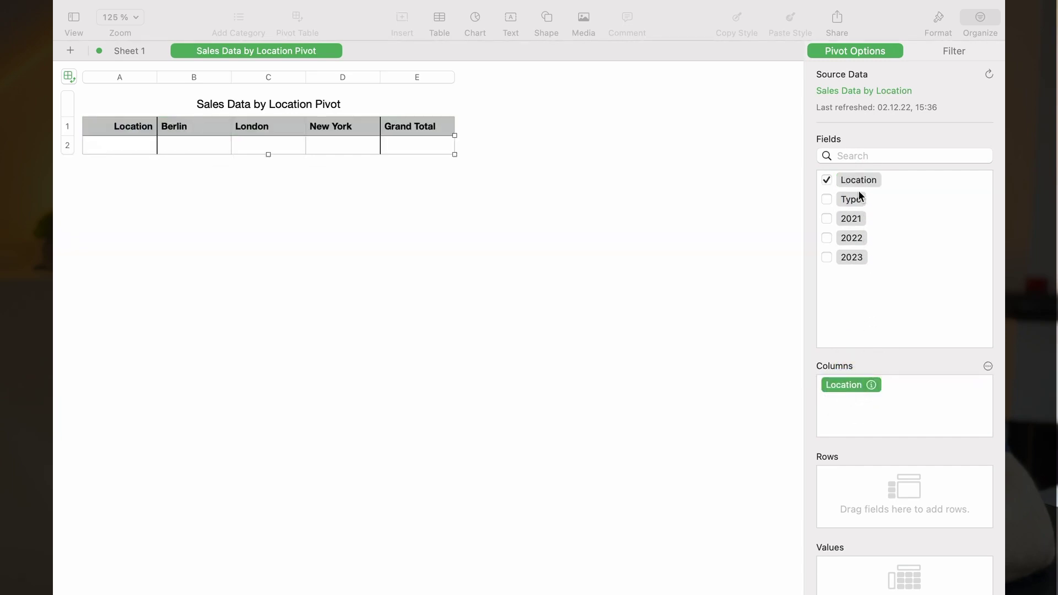
drag(895, 306, 872, 503)
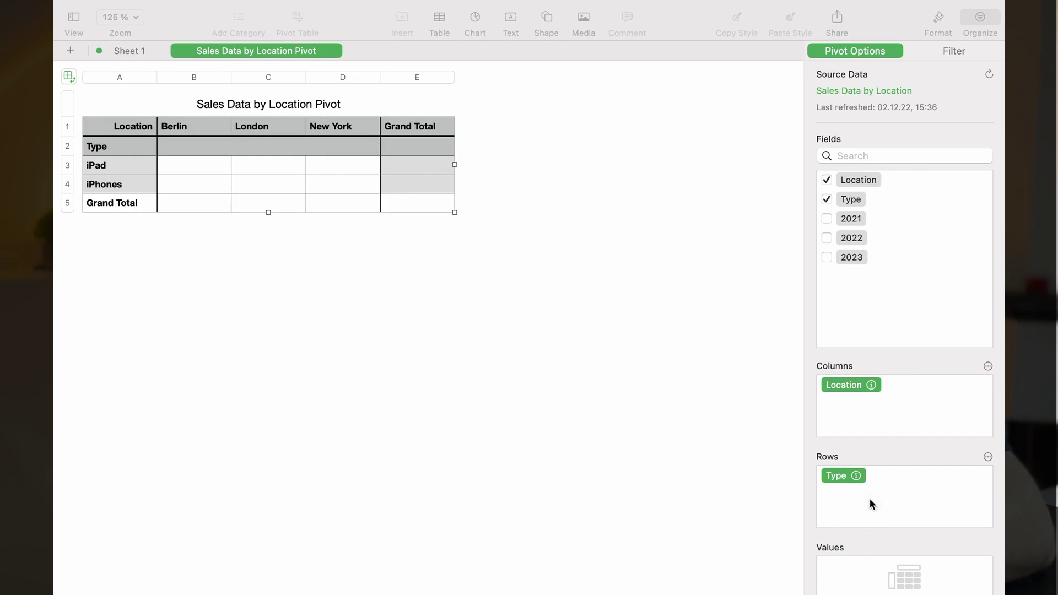
Add the 2021, 2022 and 2023 fields to the pivot's values
click(827, 219)
click(827, 238)
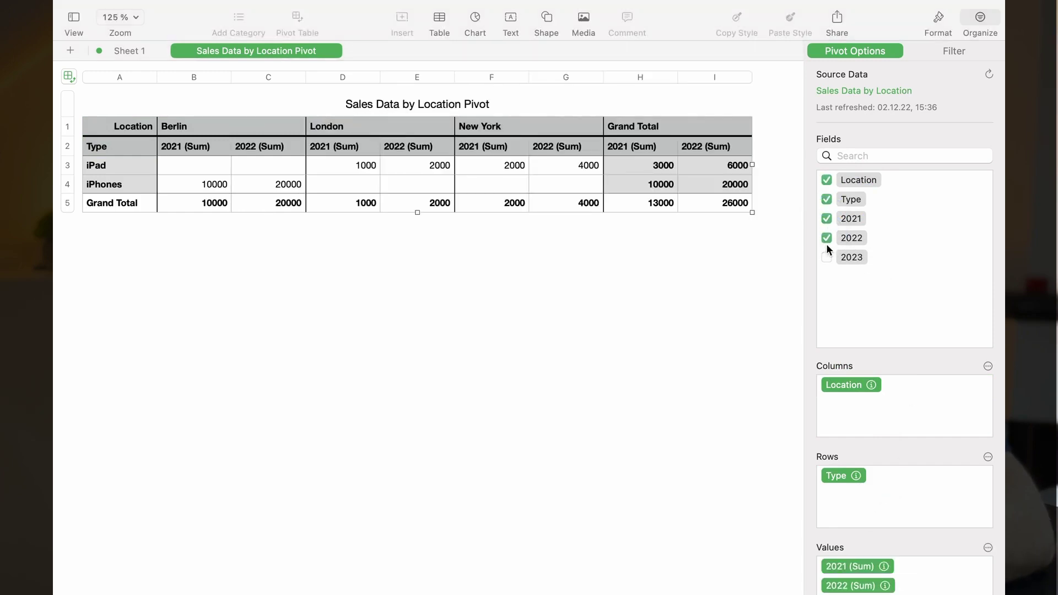
click(827, 257)
scroll(917, 371, down, 2)
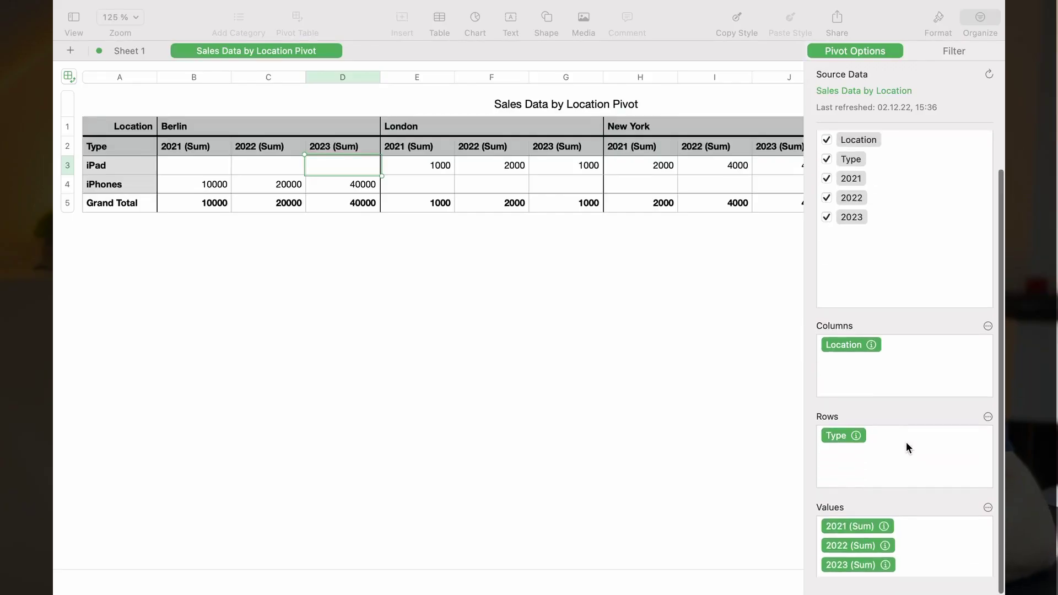
Show the 2021 (Sum) values as % of Grand Total and check Berlin's percentage in B5
click(884, 535)
click(945, 445)
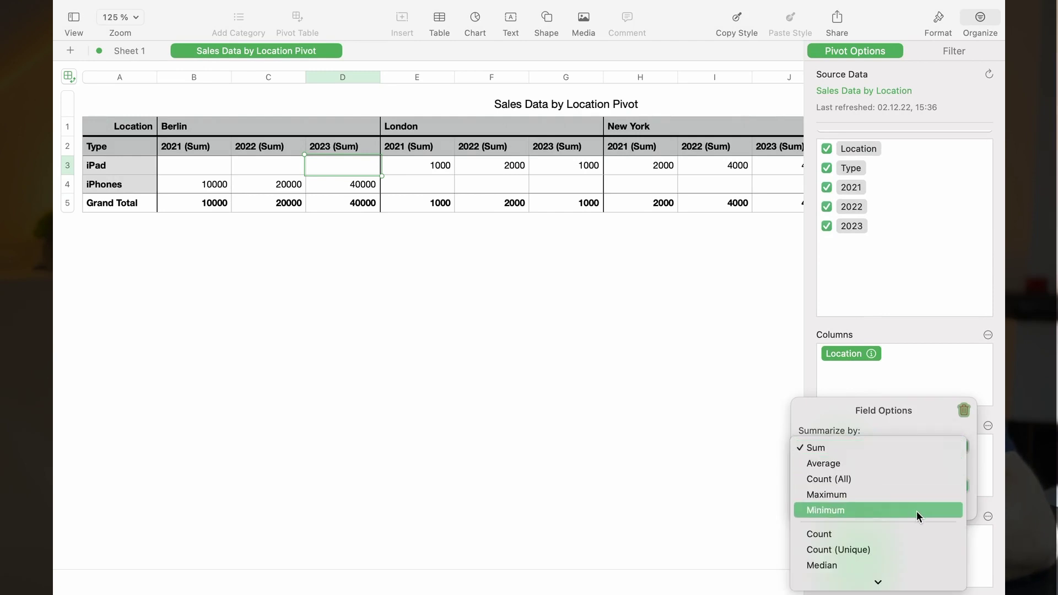
mouse_move(909, 584)
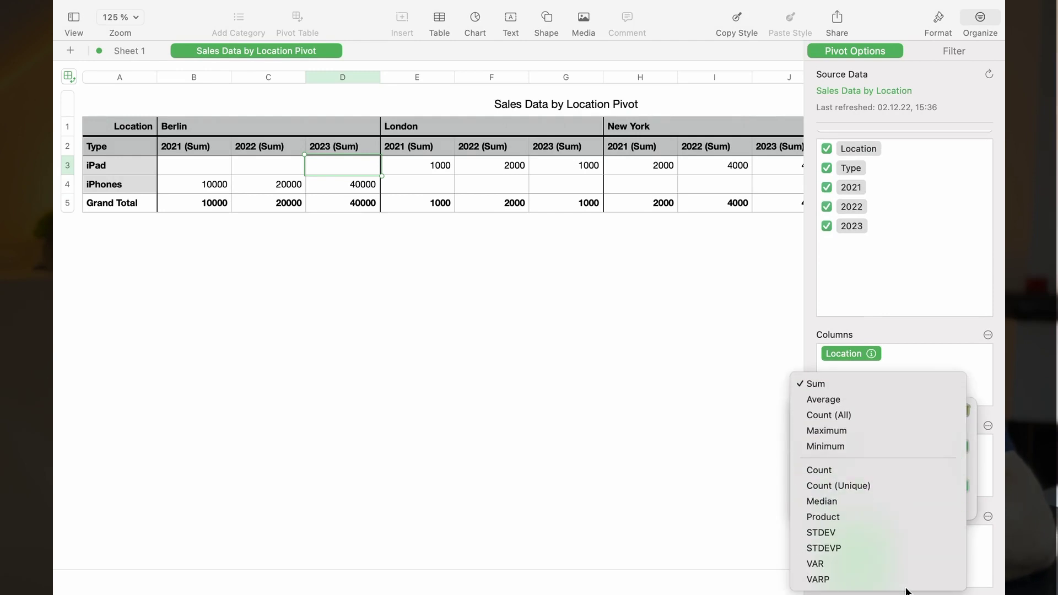
click(911, 351)
scroll(887, 486, down, 2)
click(885, 535)
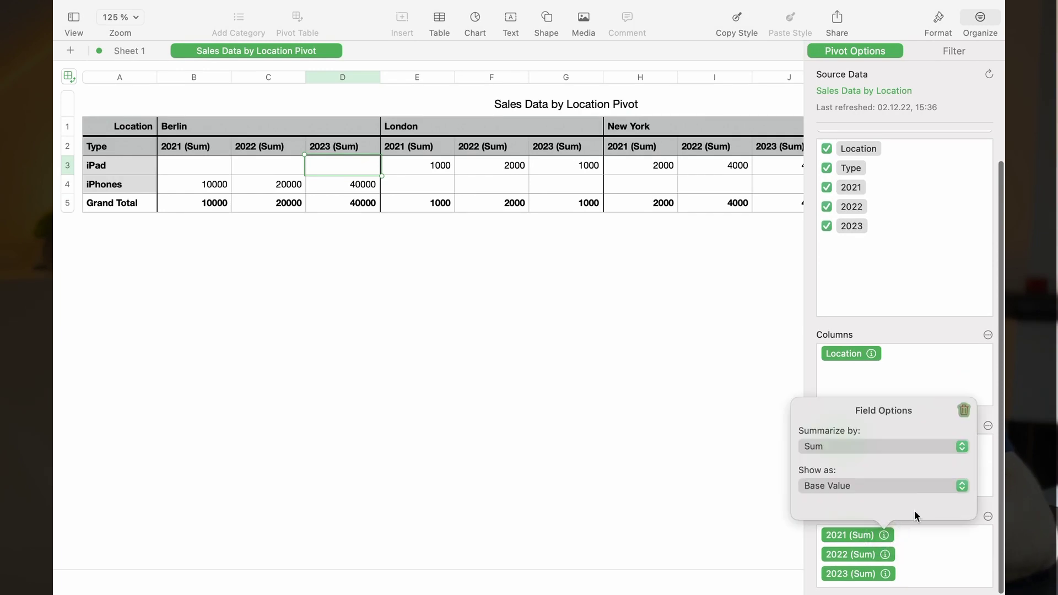
click(959, 486)
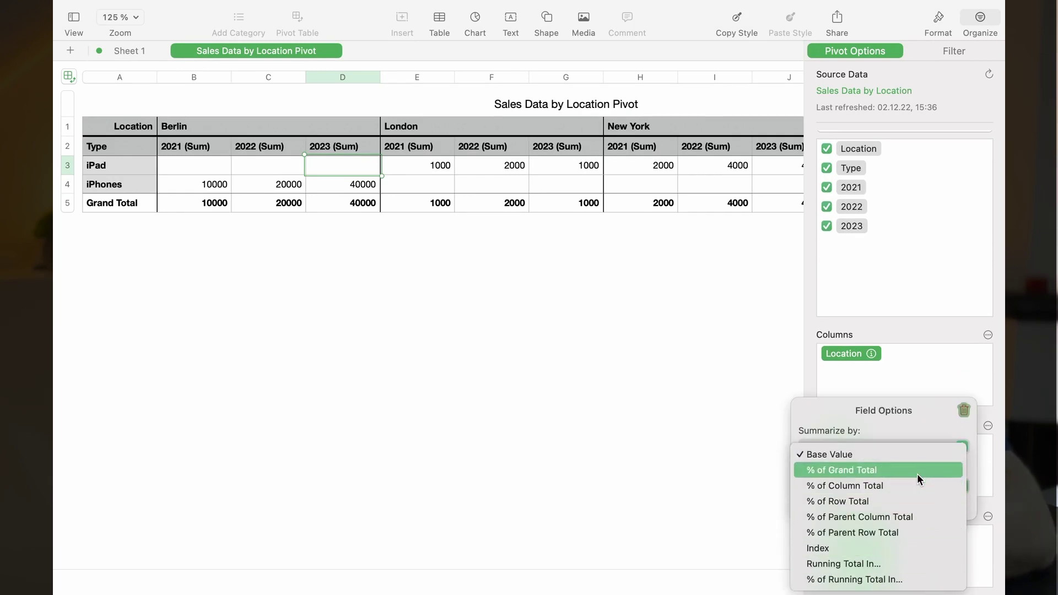
click(918, 474)
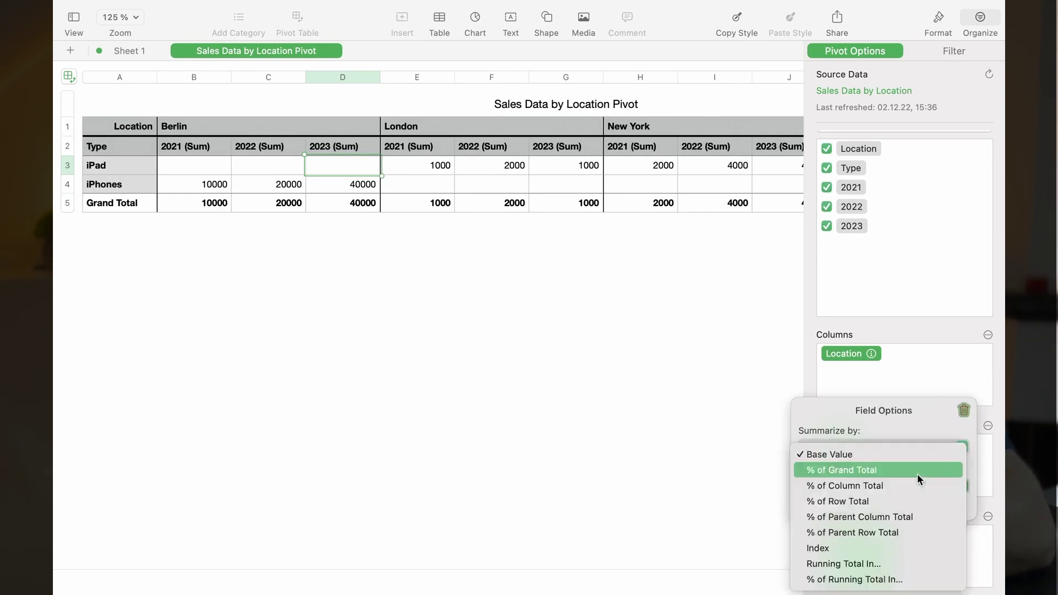
click(194, 208)
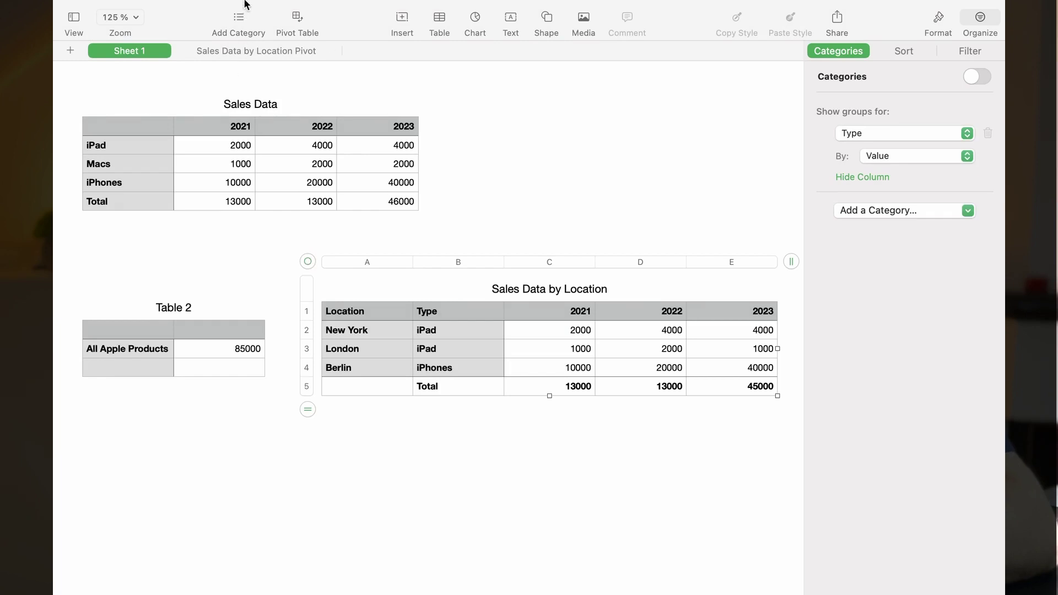
Copy Sales Data by Location as a snapshot and paste it onto the Keynote slide
mouse_move(229, 8)
click(192, 8)
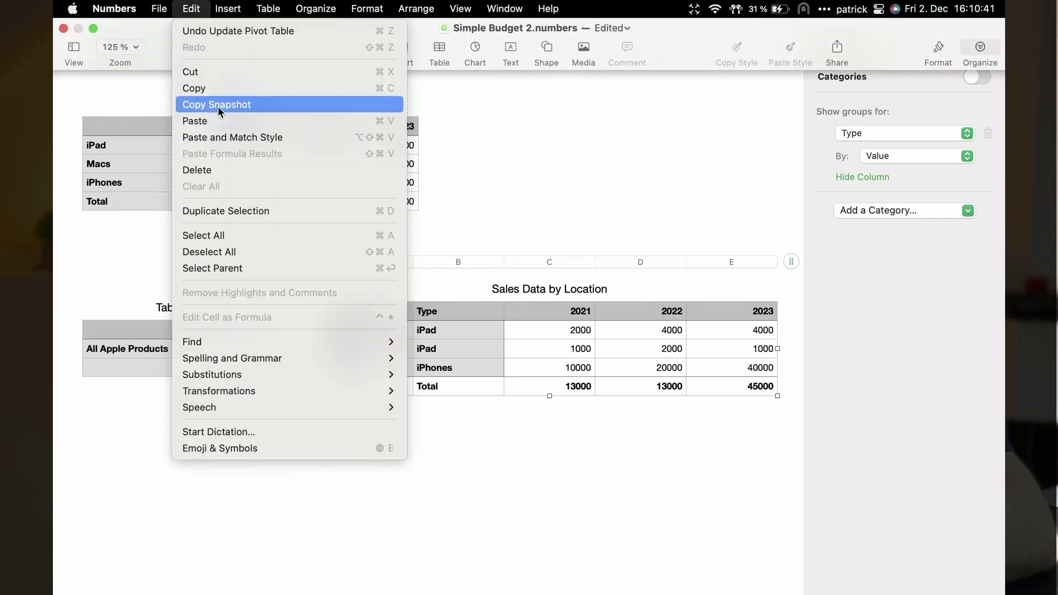
click(217, 105)
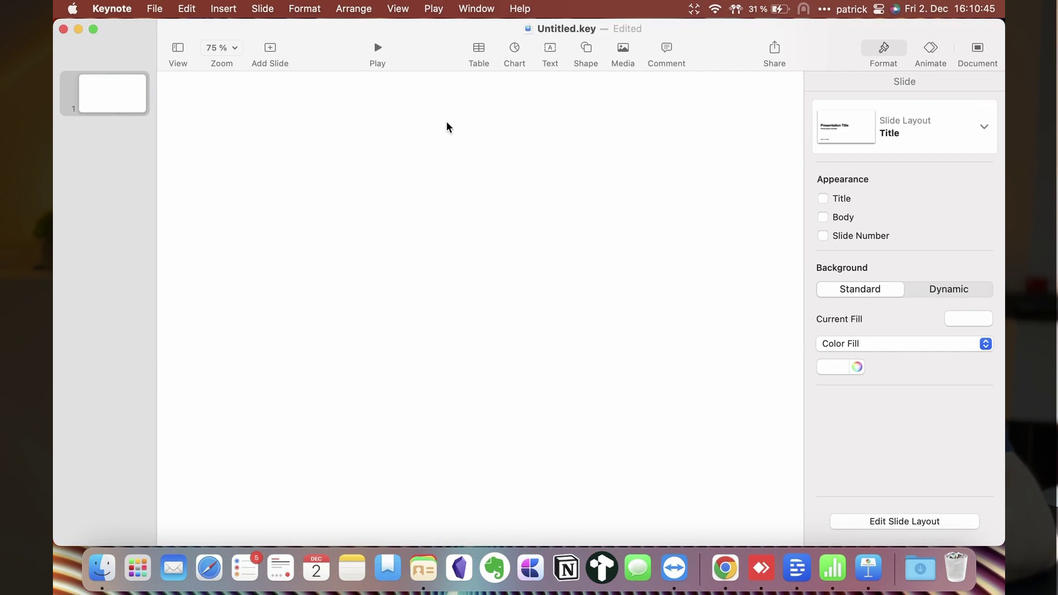
key(super+v)
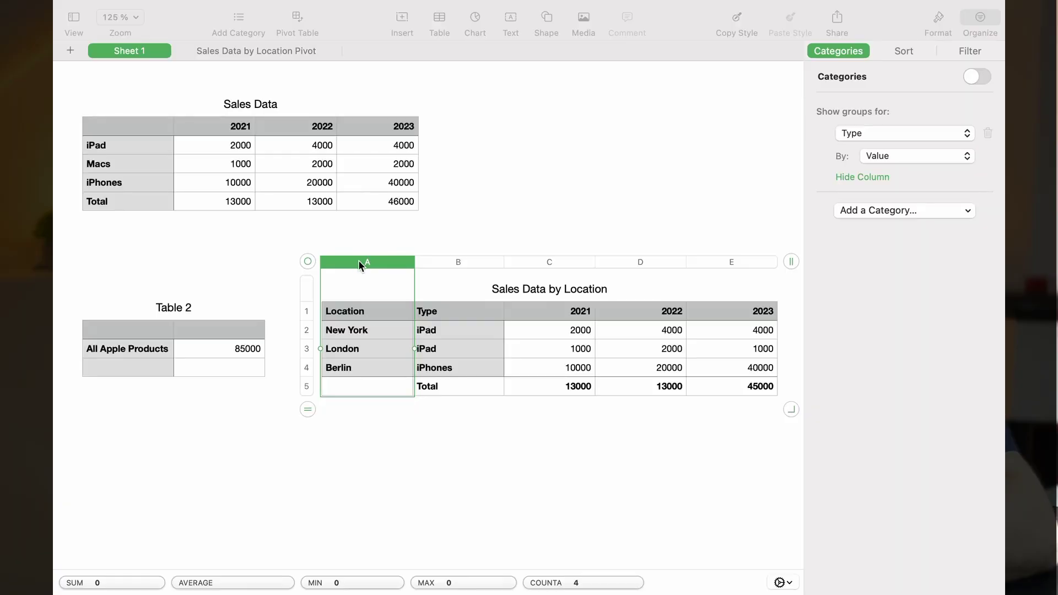
Select columns in Sales Data by Location: A through D, then Type plus column E
right_click(359, 264)
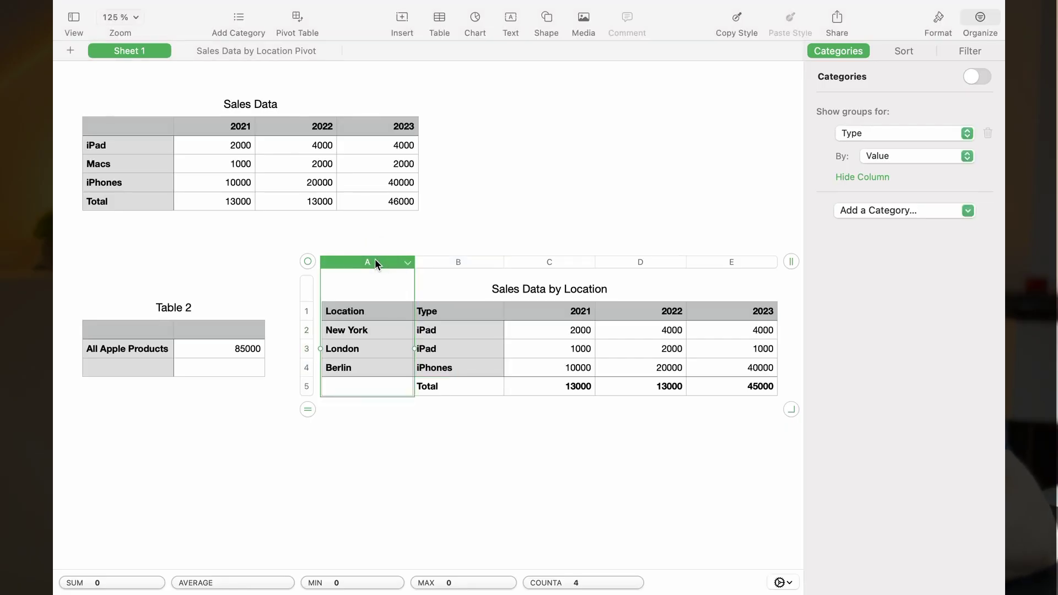
shift+click(553, 263)
shift+click(635, 264)
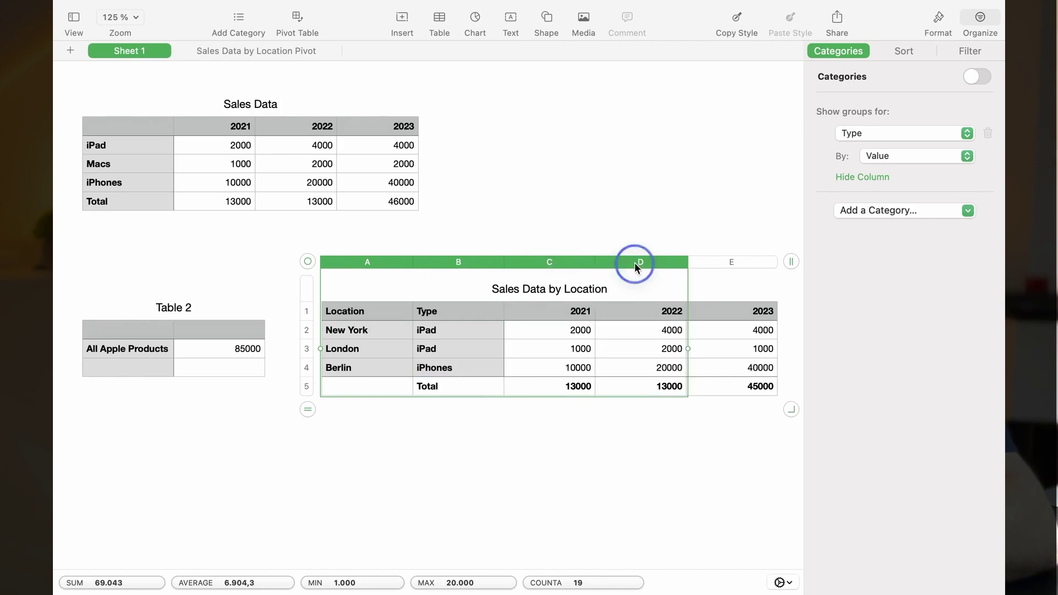
click(462, 263)
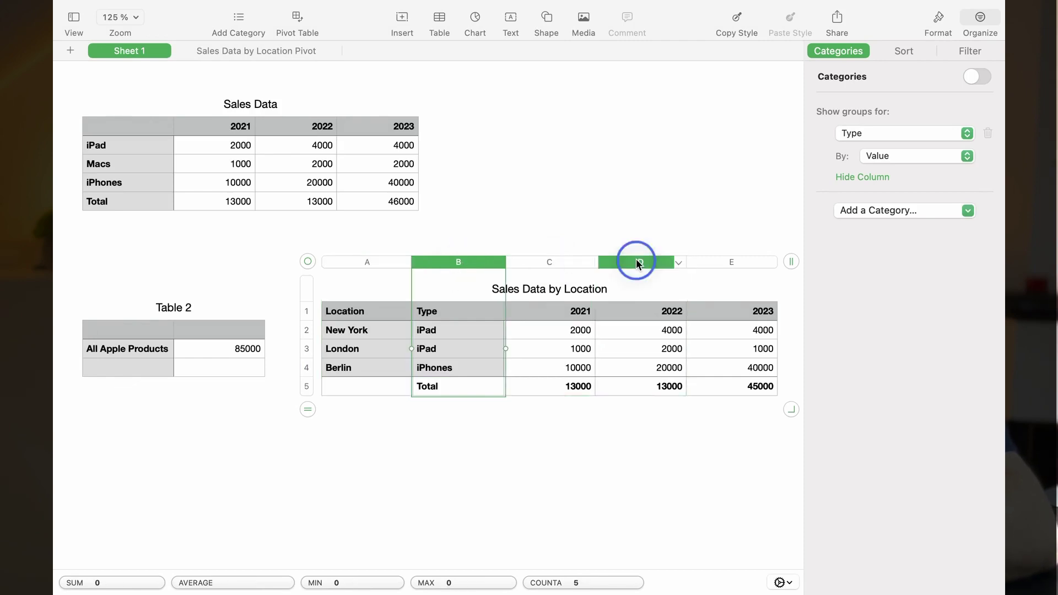
super+click(759, 262)
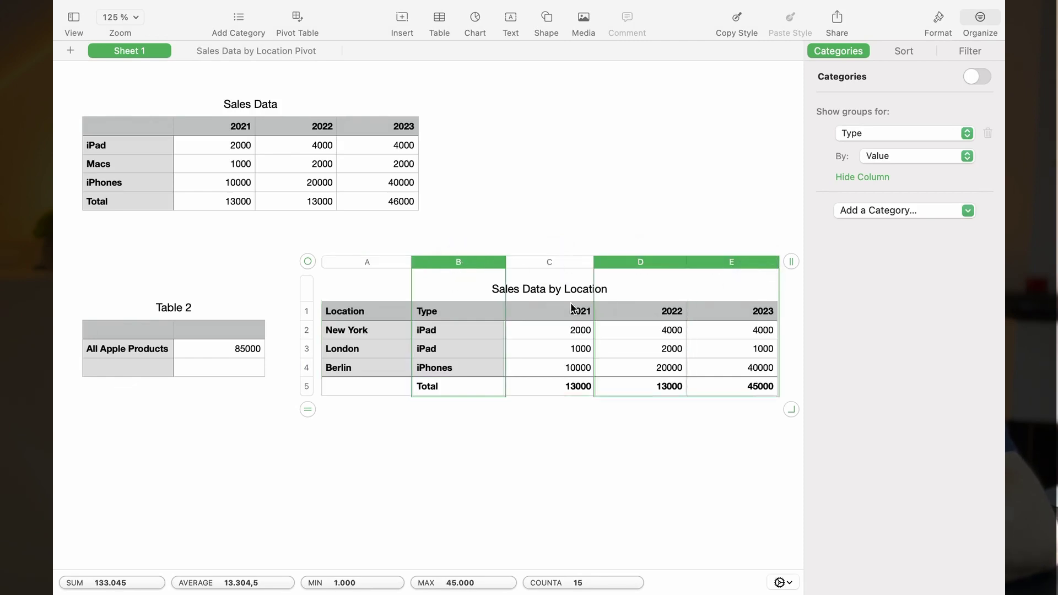
Select cells B1:C5, then view D2's formula (C2 ×2) and add C4 to the selection
click(461, 308)
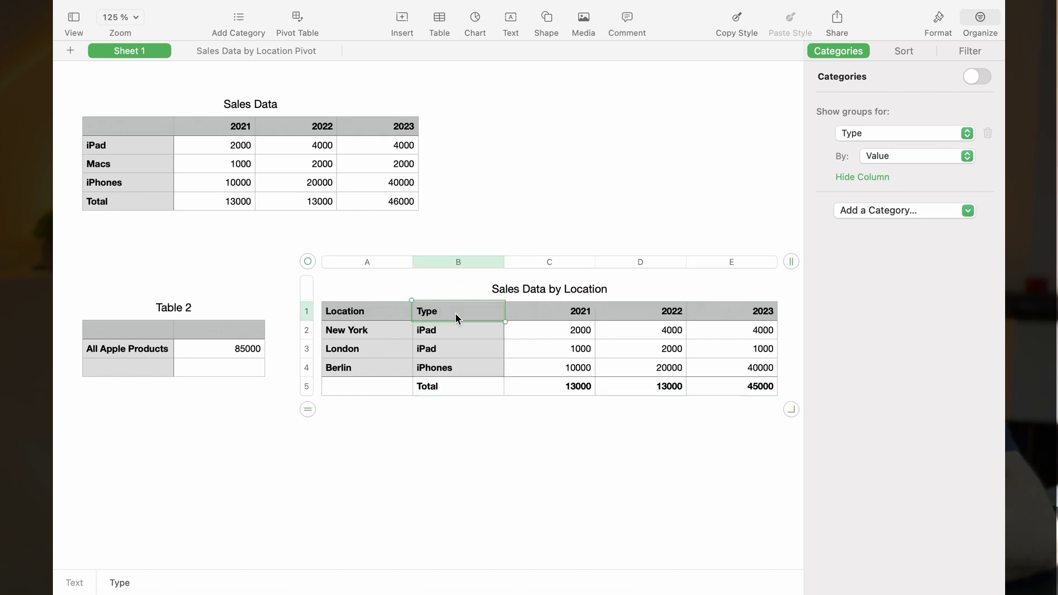
shift+click(485, 385)
shift+click(568, 388)
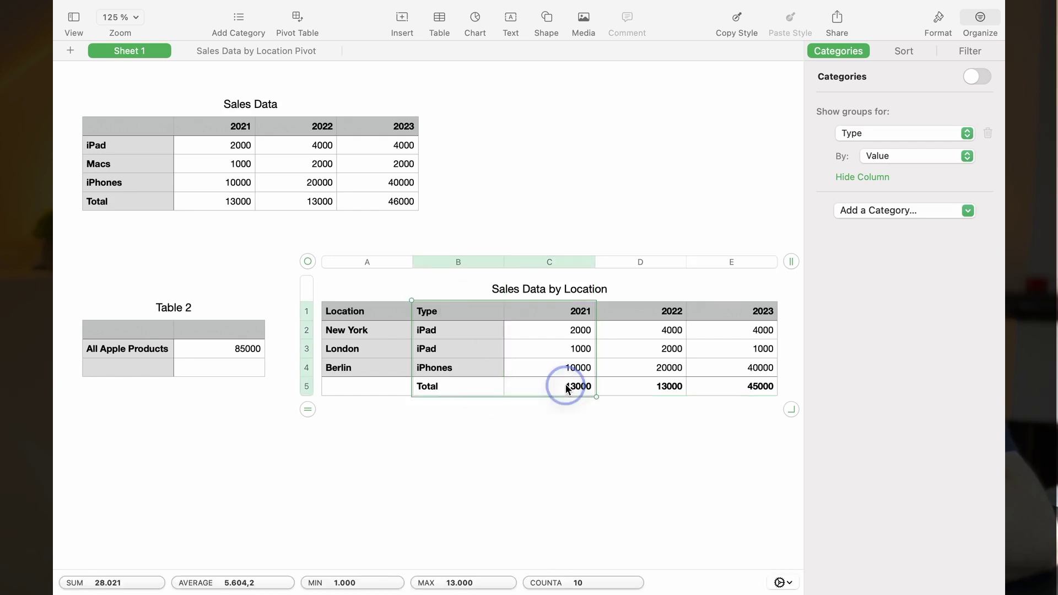
double_click(630, 329)
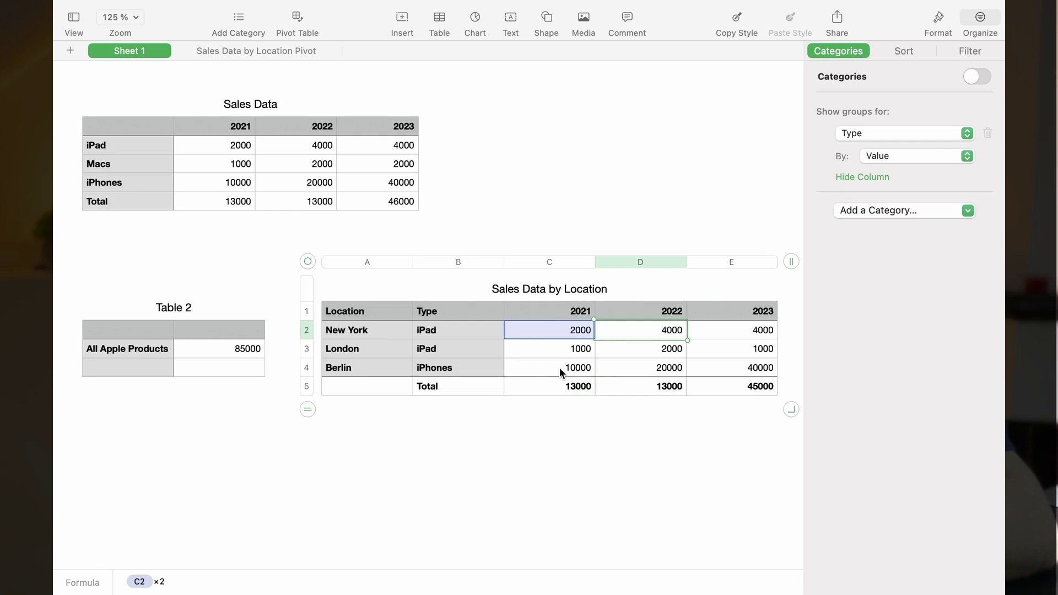
super+click(560, 366)
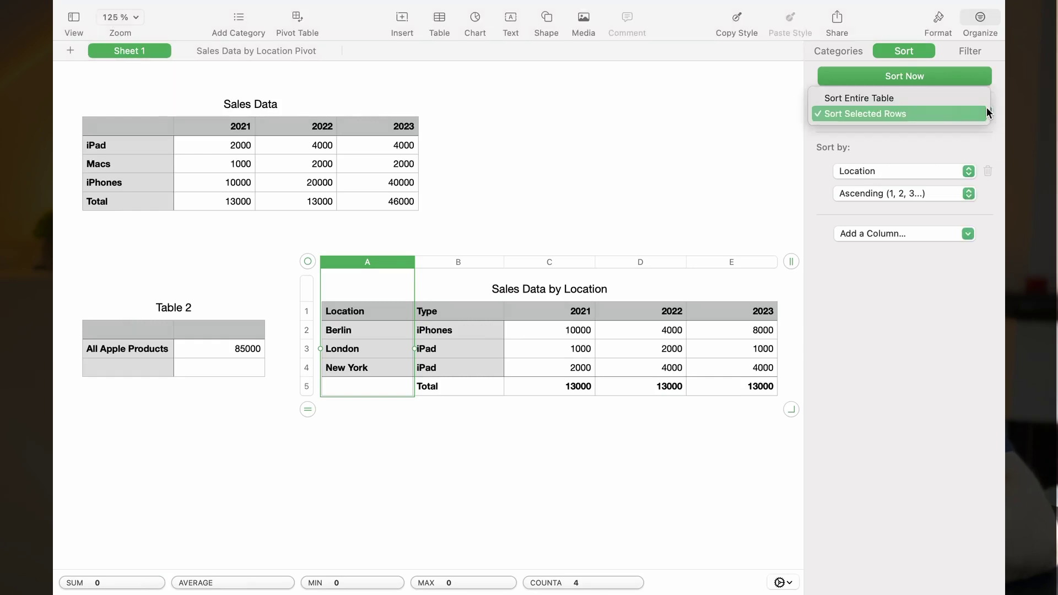
Sort the selected rows by Location ascending, then by Type as a second column
click(971, 113)
click(969, 171)
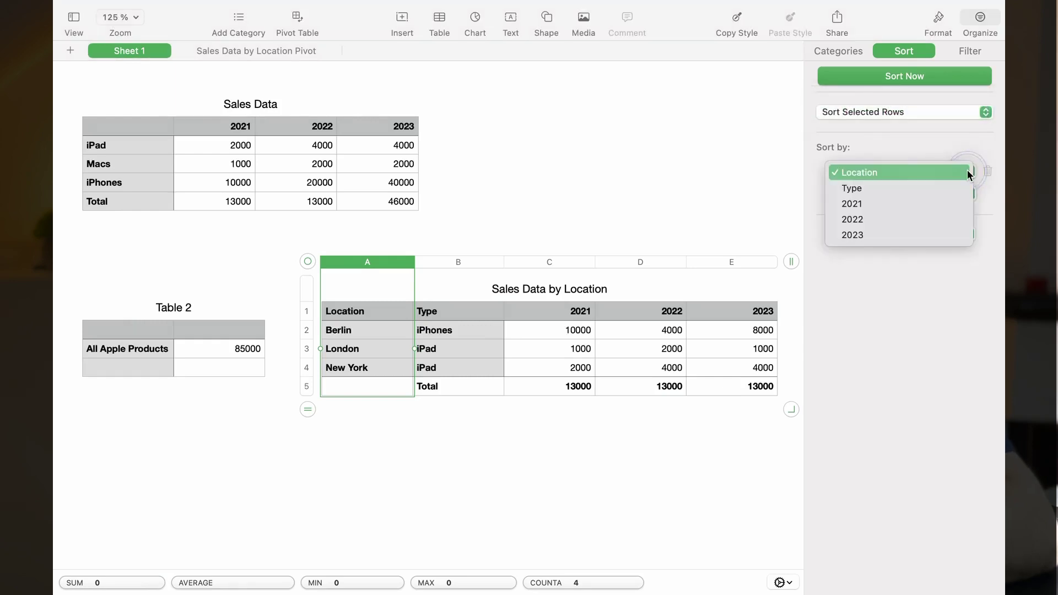
click(969, 171)
click(959, 194)
click(961, 194)
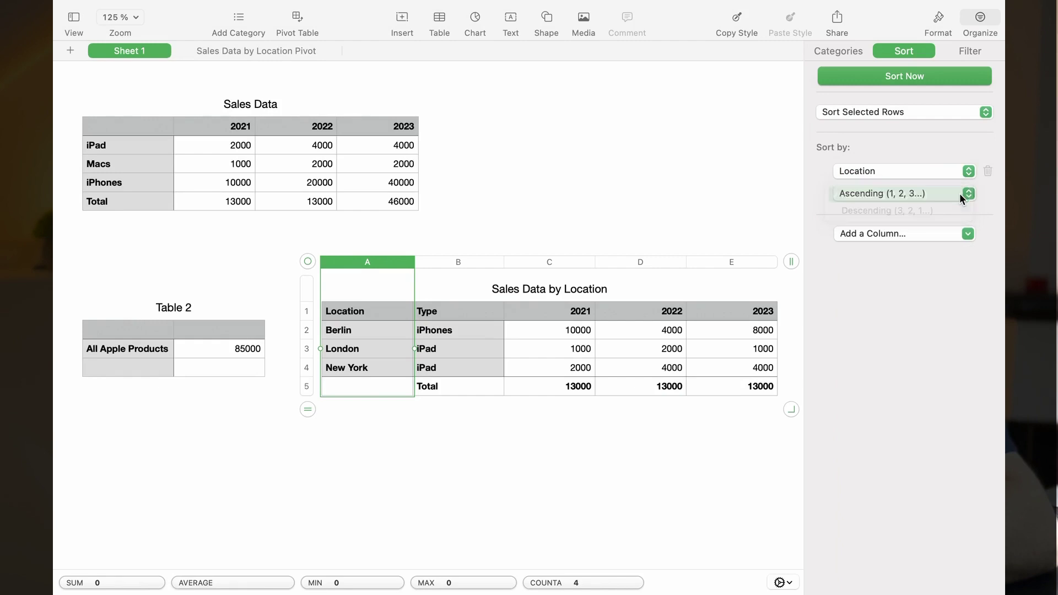
click(941, 234)
click(912, 267)
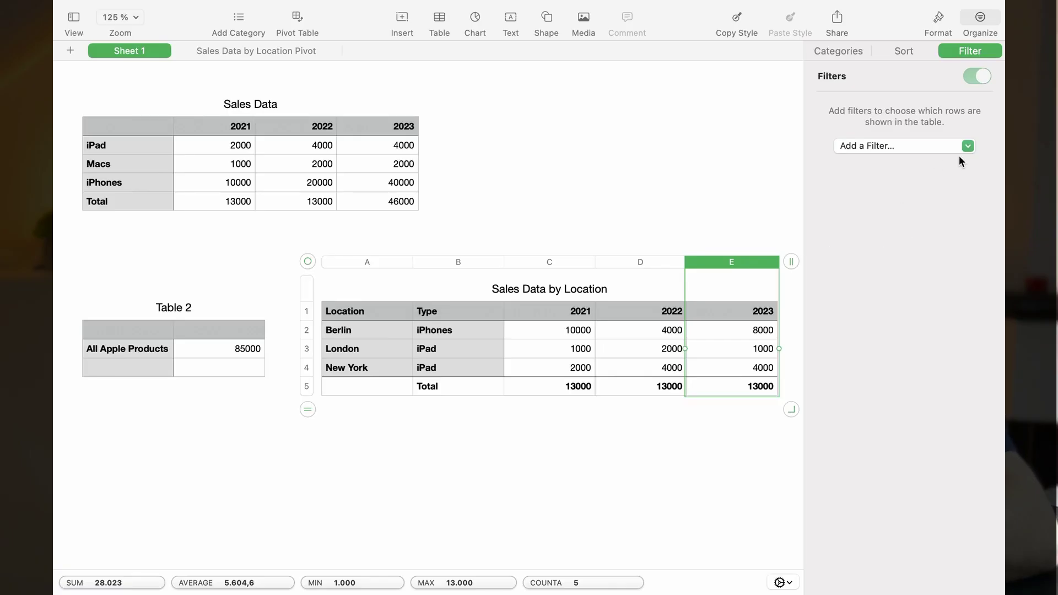
Add a 2023 filter showing only rows with values greater than 10000
click(967, 145)
click(875, 228)
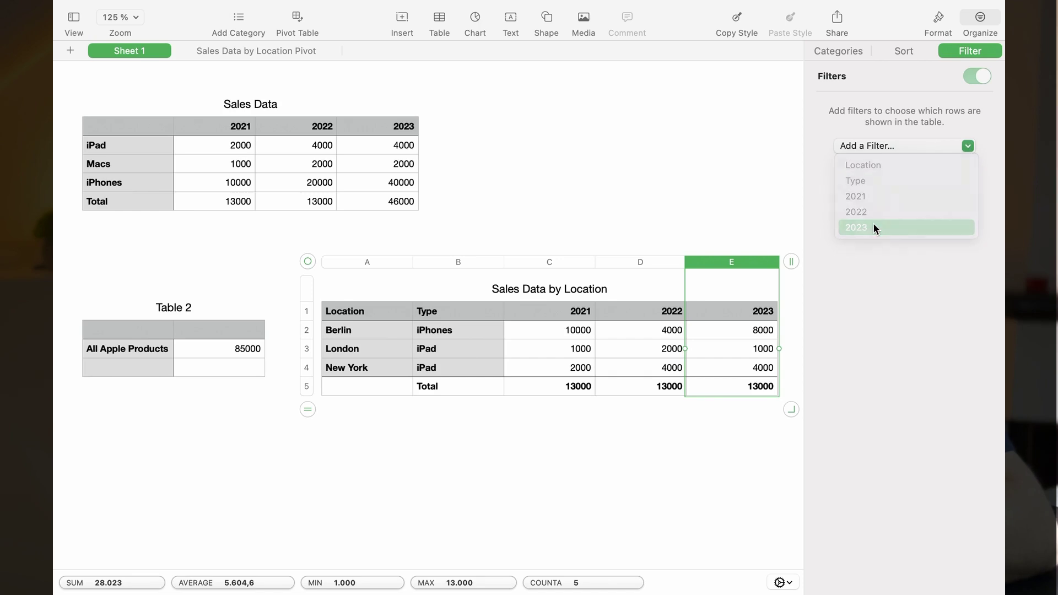
click(761, 276)
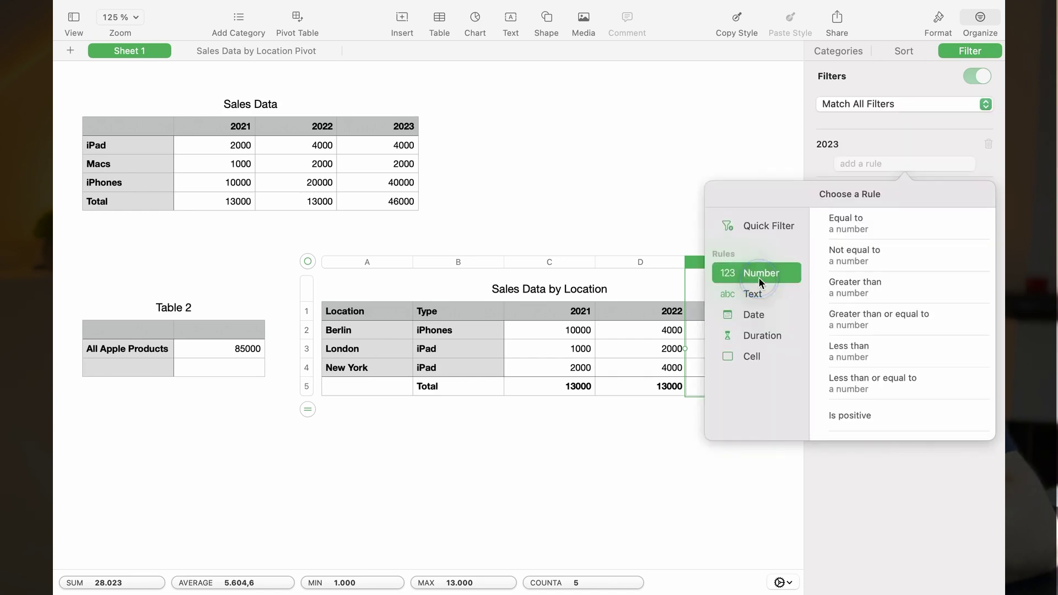
click(864, 289)
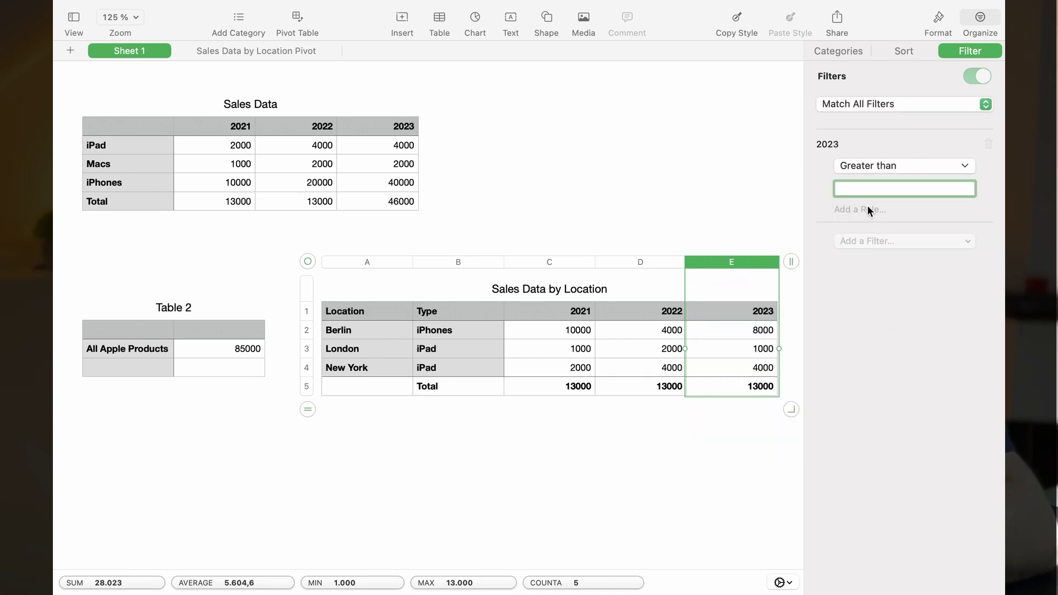
text(10000)
key(Tab)
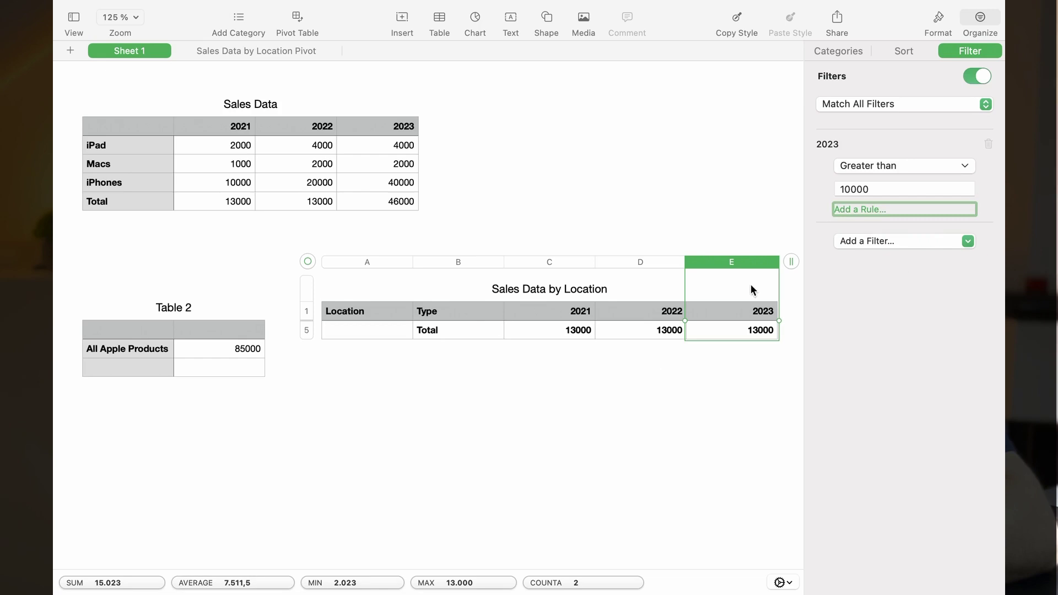
click(981, 296)
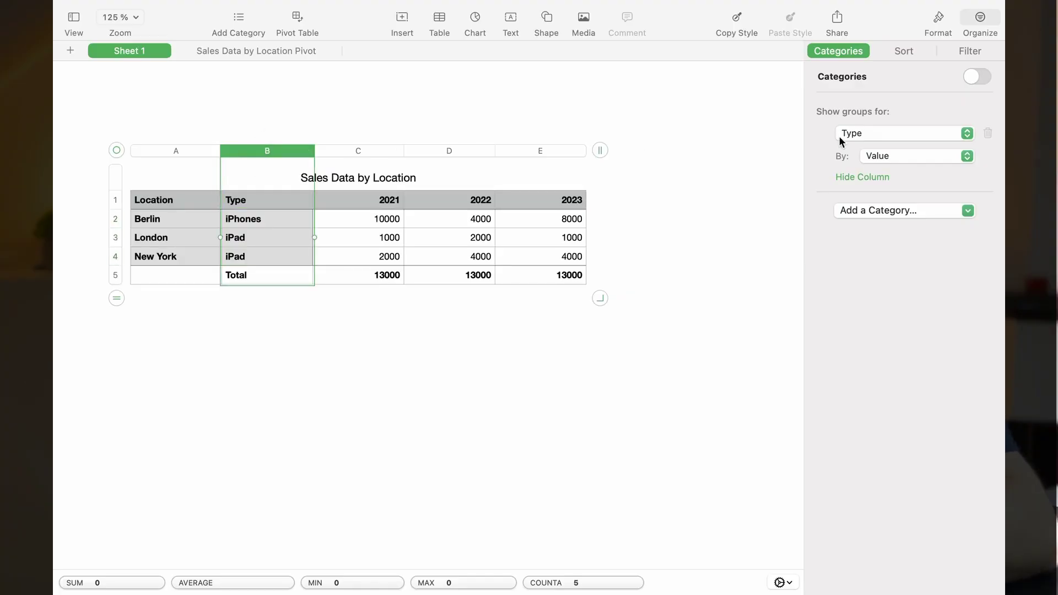
Group the table rows into categories by Type, then hide the Type column
click(967, 133)
click(966, 133)
click(983, 77)
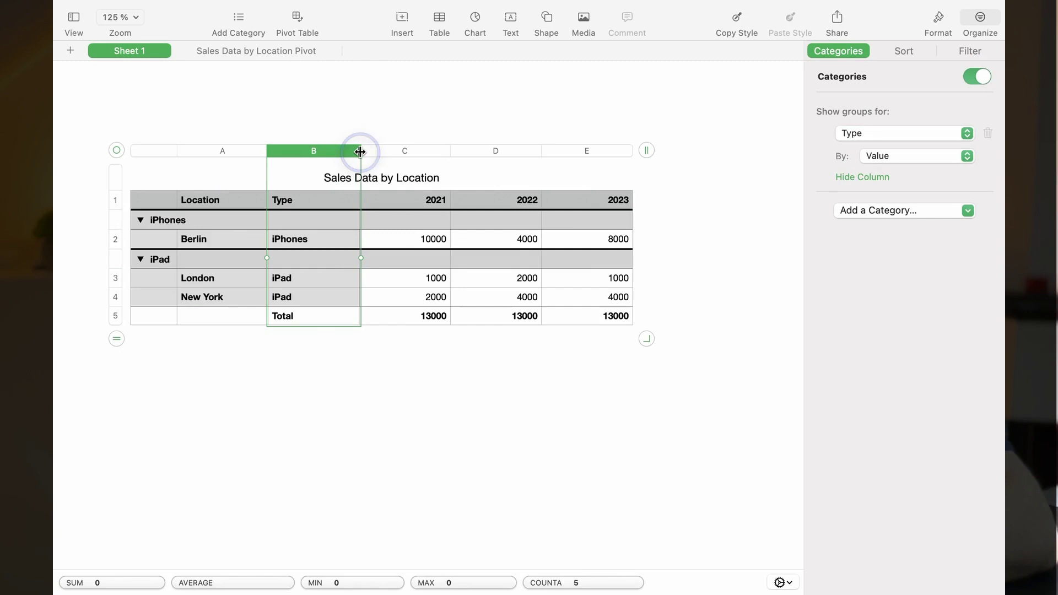
click(360, 152)
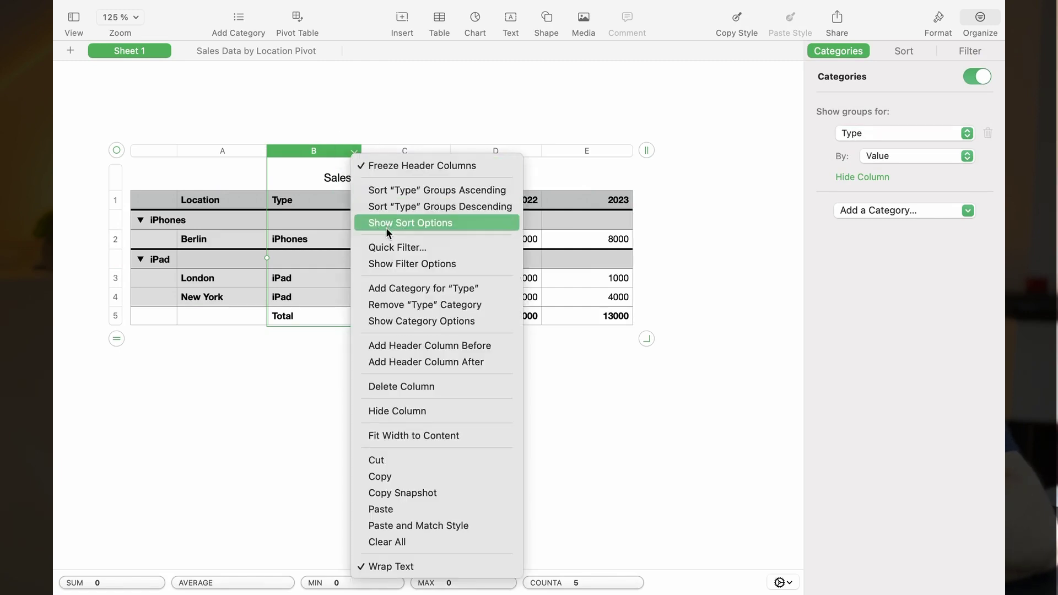
click(395, 411)
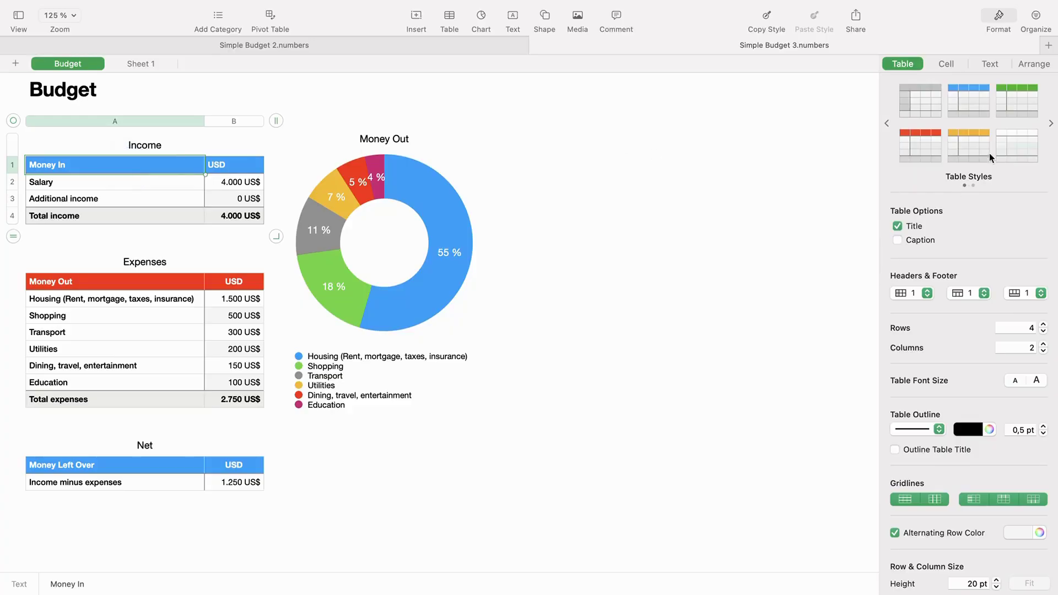
Try several table styles on Income and settle on the orange style
click(1017, 99)
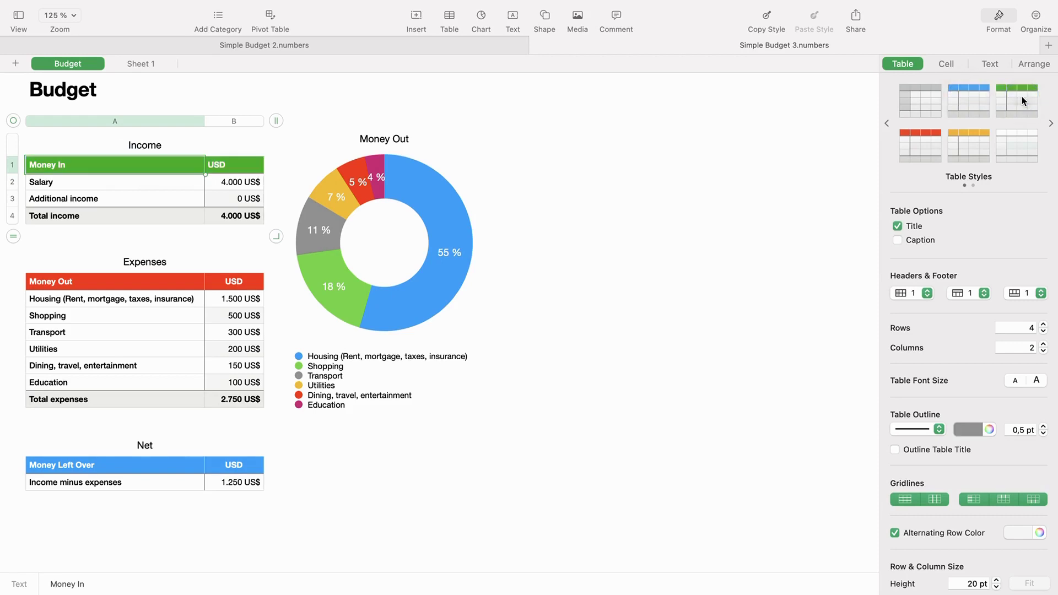
click(1021, 132)
click(965, 140)
click(899, 227)
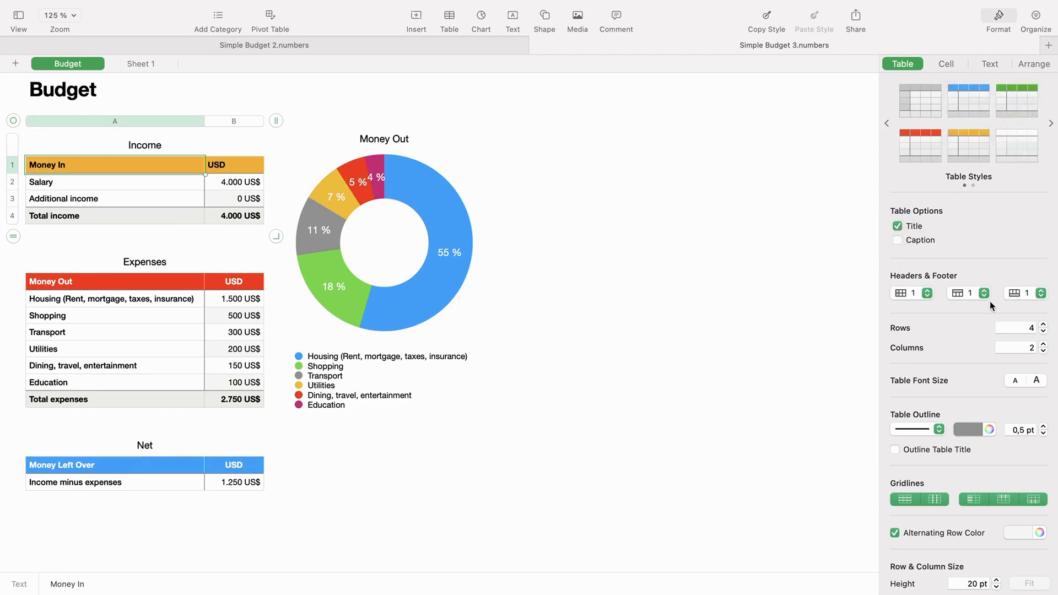
Keep one header row, a solid outline and the original font size, and turn off alternating row colours
click(921, 291)
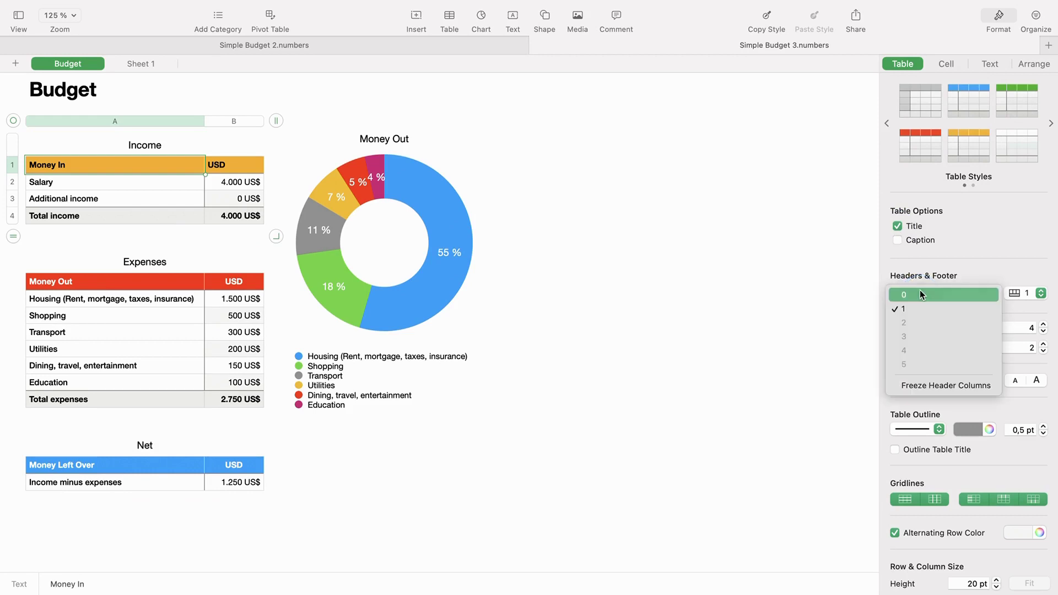
click(920, 290)
click(934, 296)
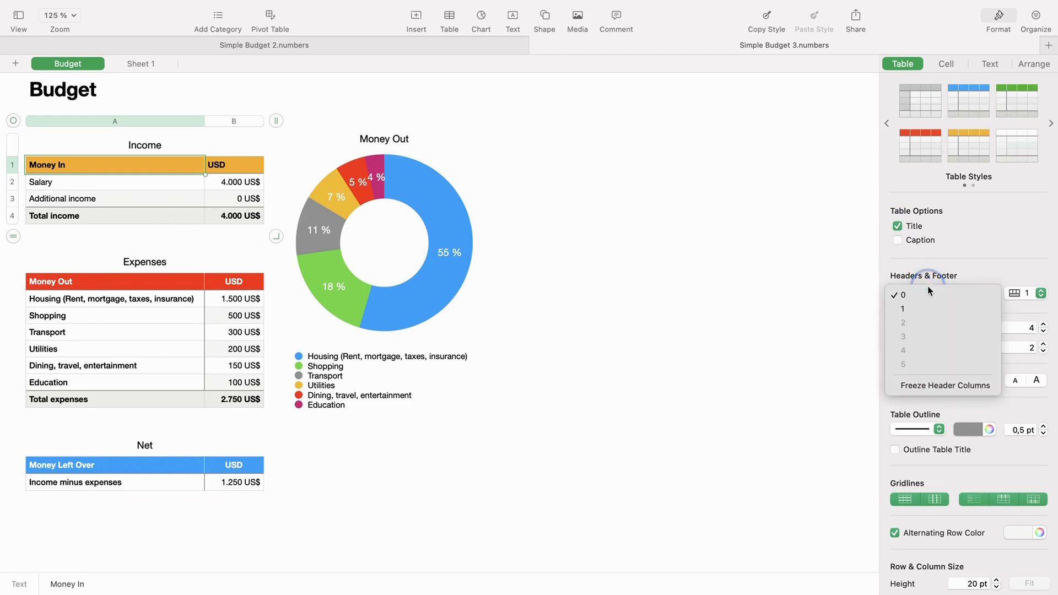
click(924, 304)
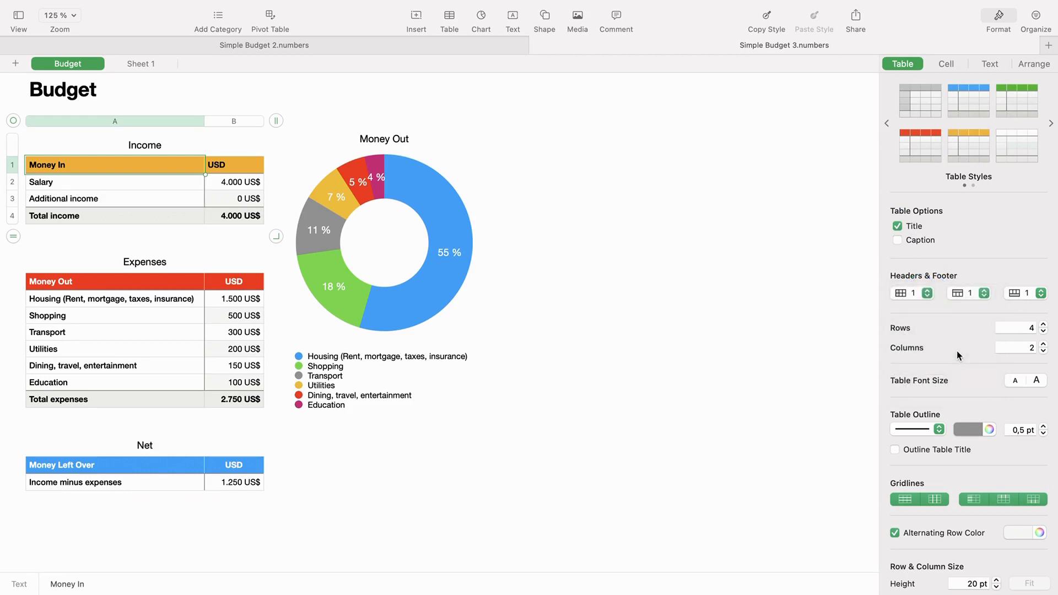
click(936, 429)
click(936, 430)
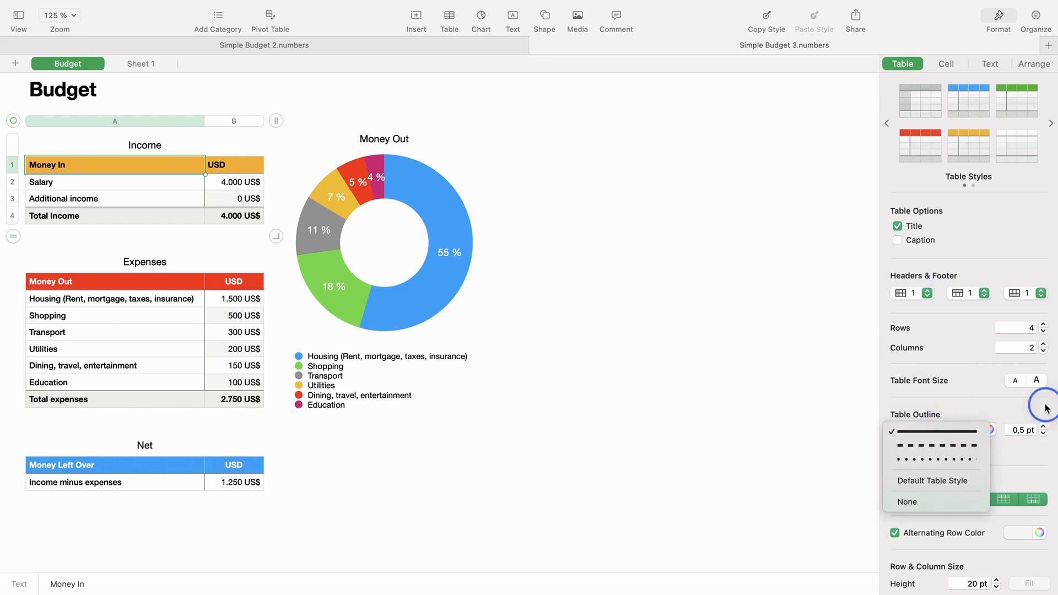
click(1036, 381)
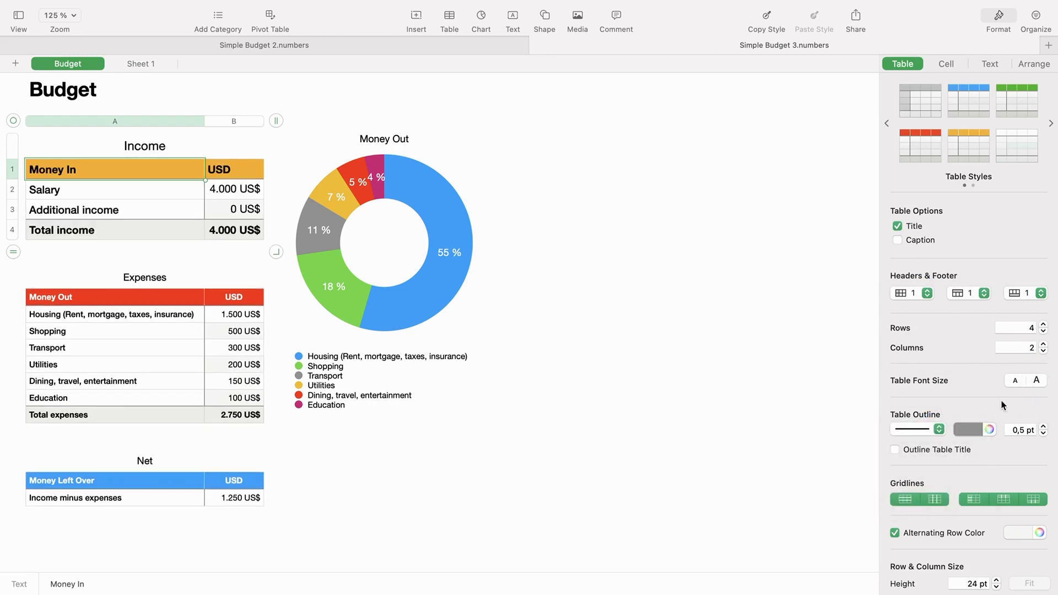
click(1012, 381)
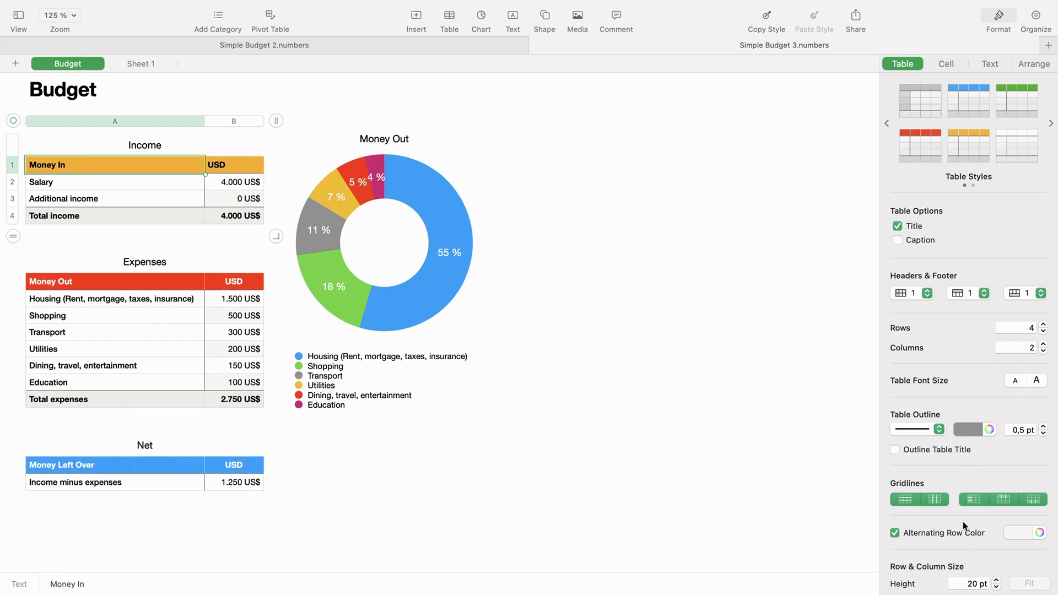
click(948, 534)
Switch the Salary amount cell to plain number format, then back to currency
click(251, 183)
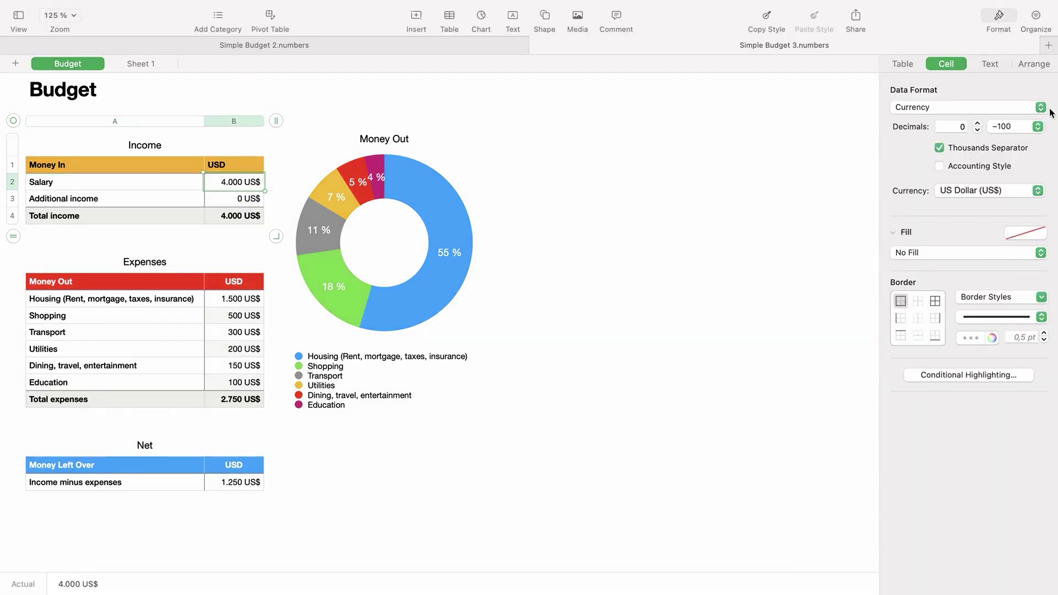
click(1051, 110)
click(1017, 93)
click(1035, 114)
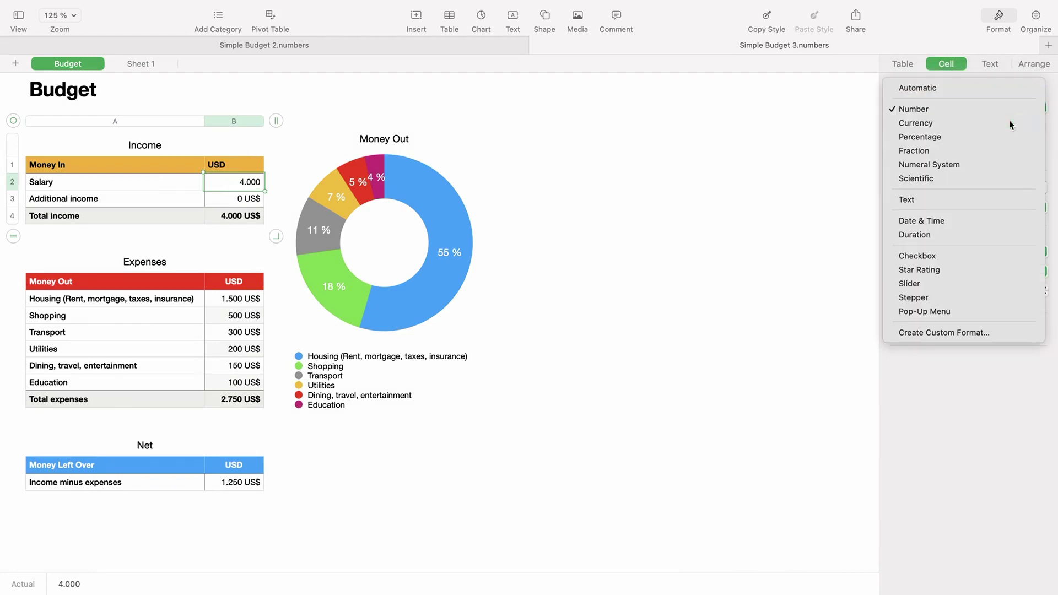
click(1010, 120)
Fill the Salary amount cell yellow and give it a red border
click(1025, 232)
click(984, 309)
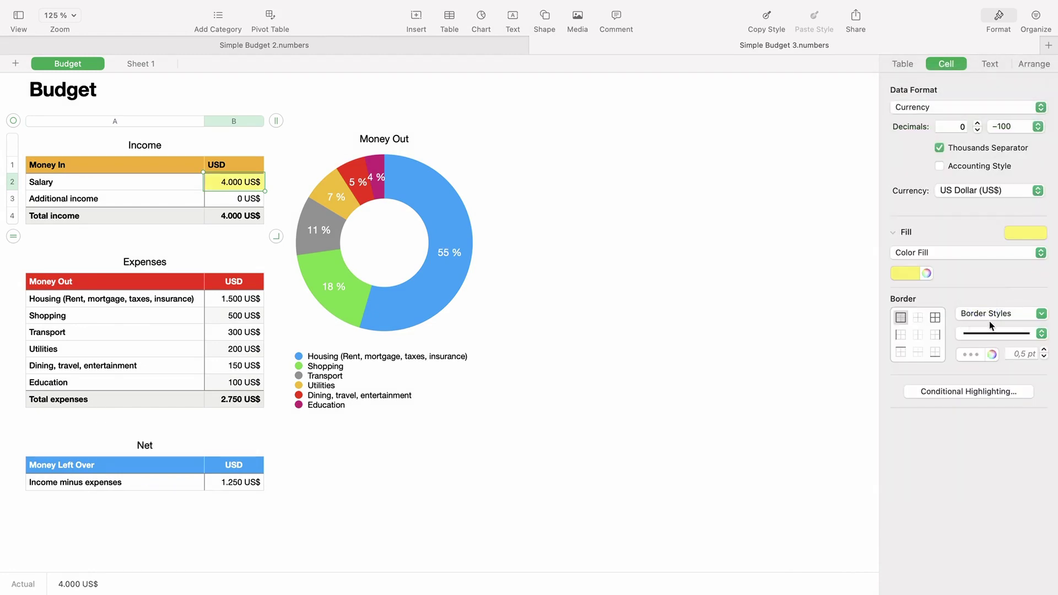
click(993, 354)
click(1001, 396)
click(975, 314)
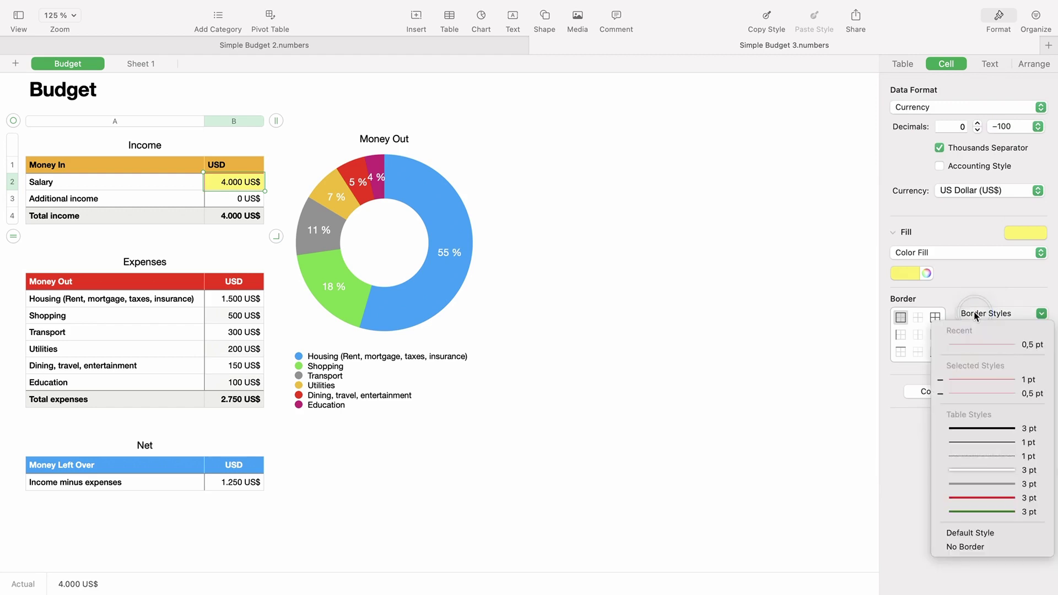
Create a new paragraph style from the Salary amount's text formatting
click(975, 315)
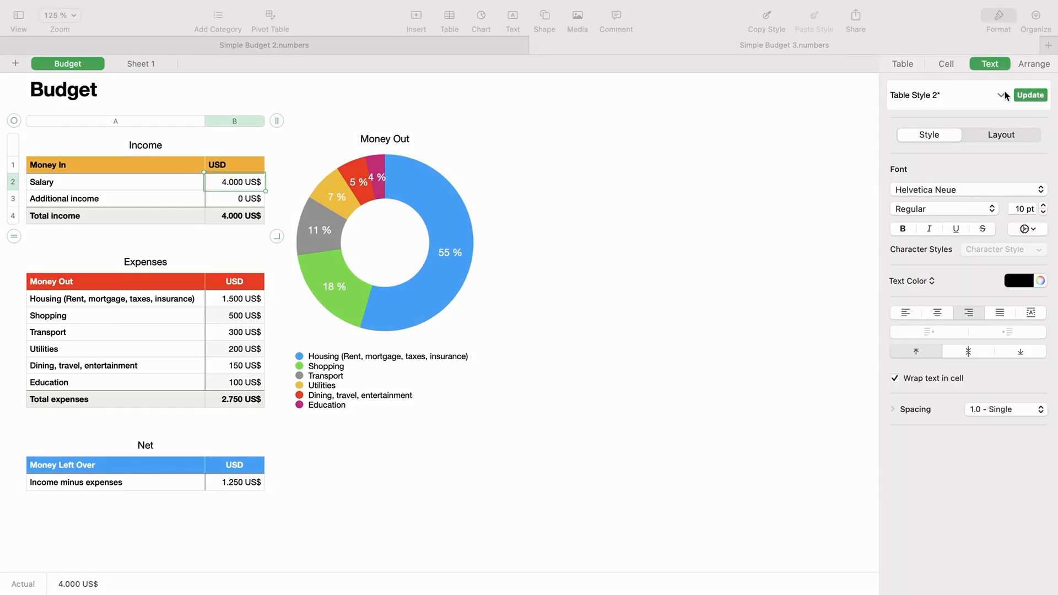
click(1001, 96)
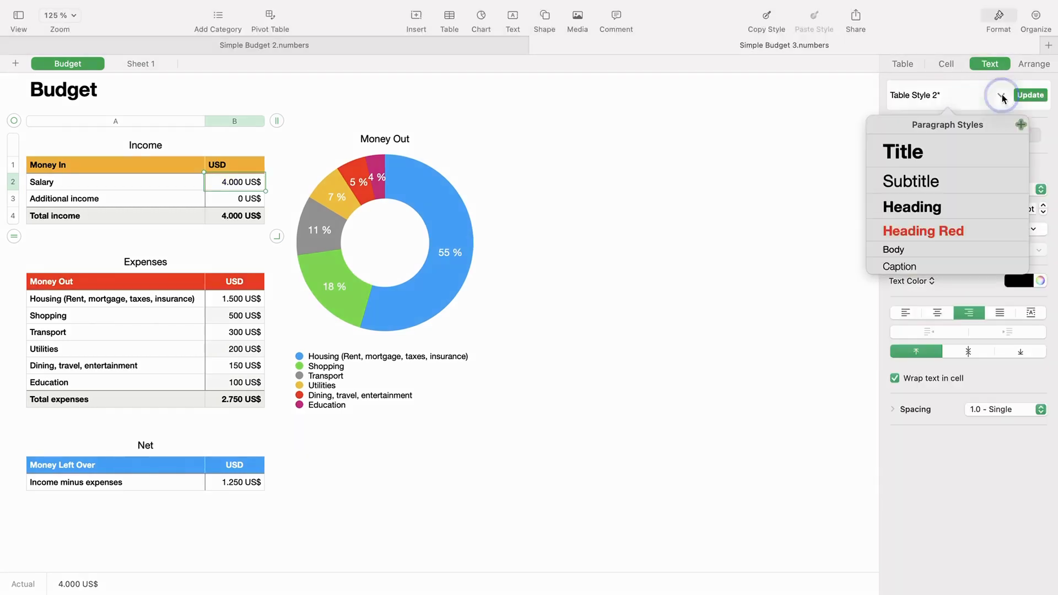
click(843, 161)
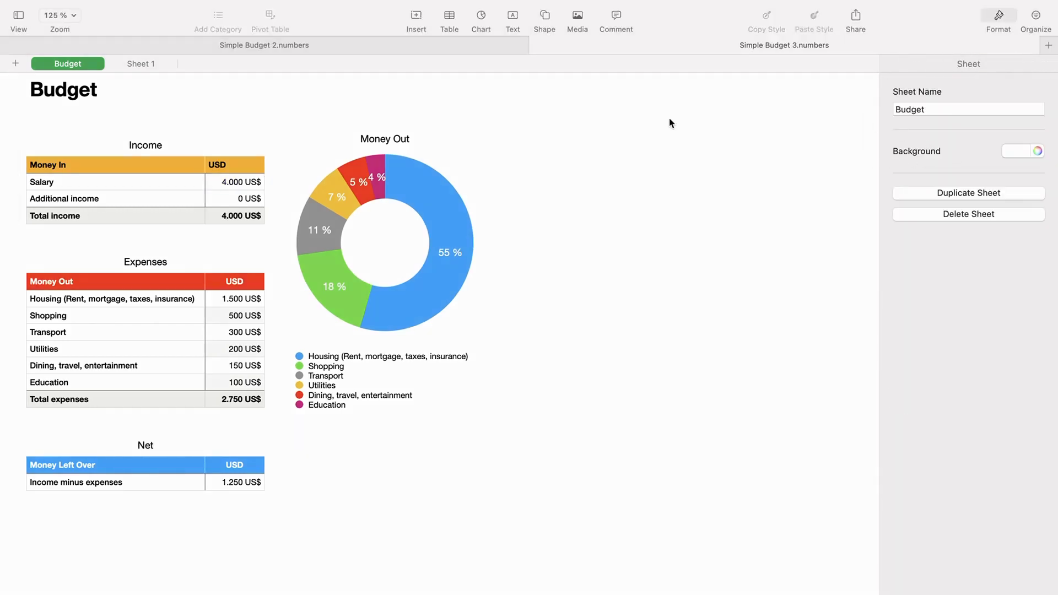
click(239, 182)
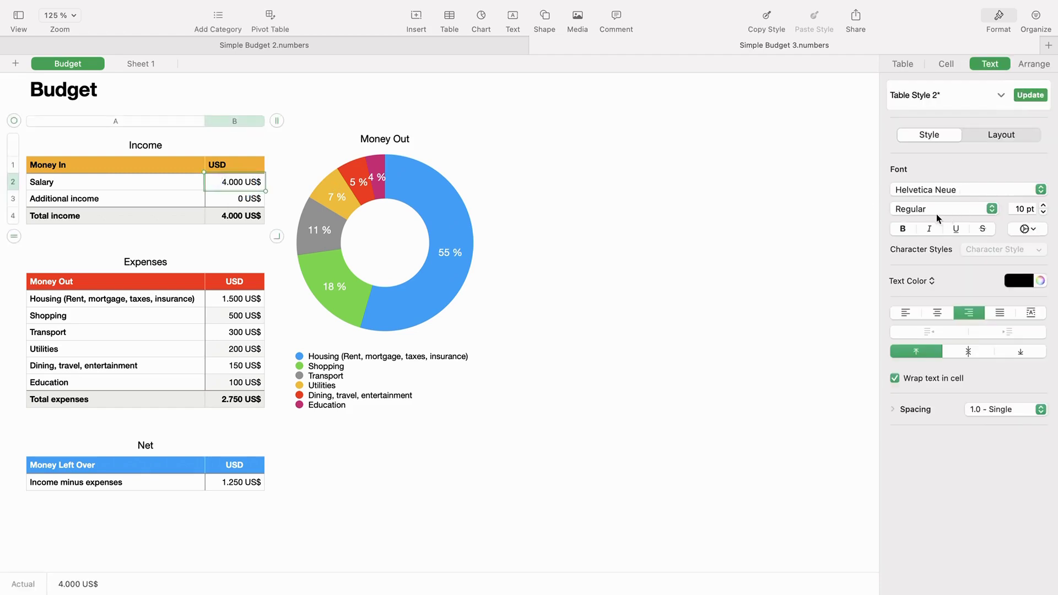
click(1001, 97)
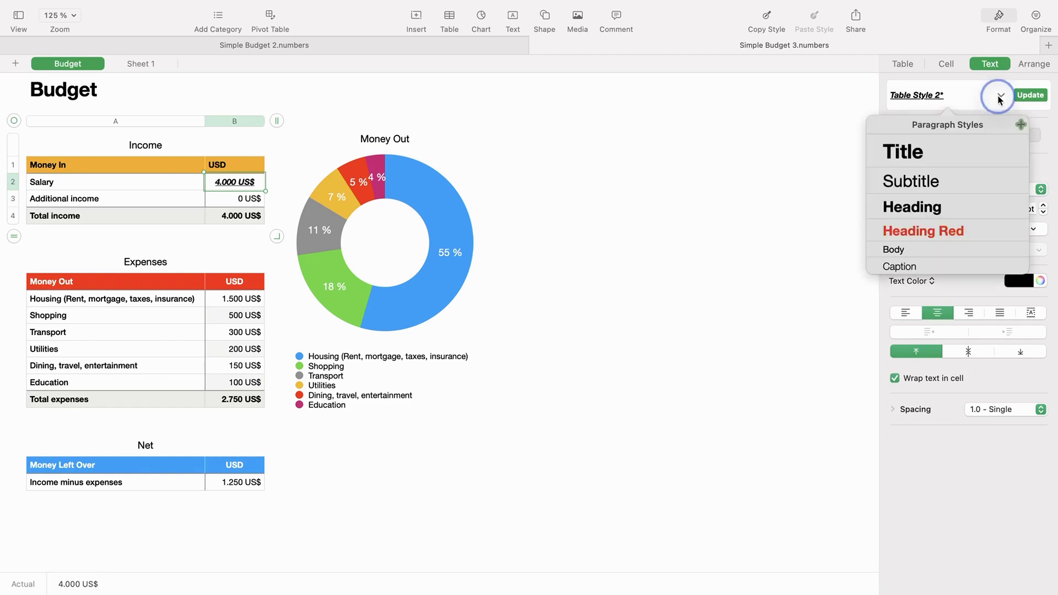
click(1020, 126)
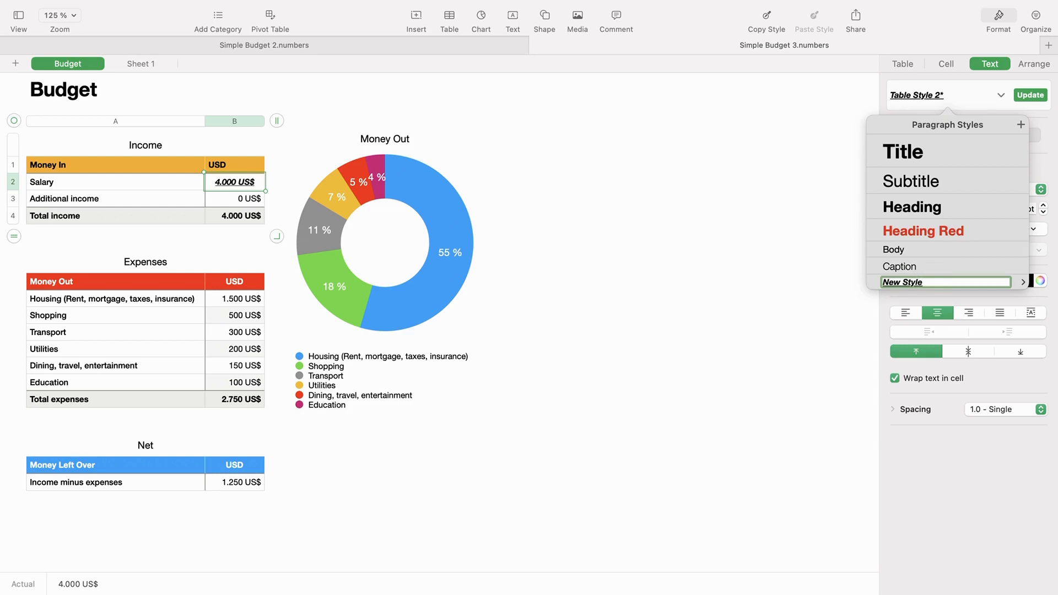
Place a rounded rectangle behind the Money Out chart, then add a greater-than highlight rule
click(656, 305)
key(super+v)
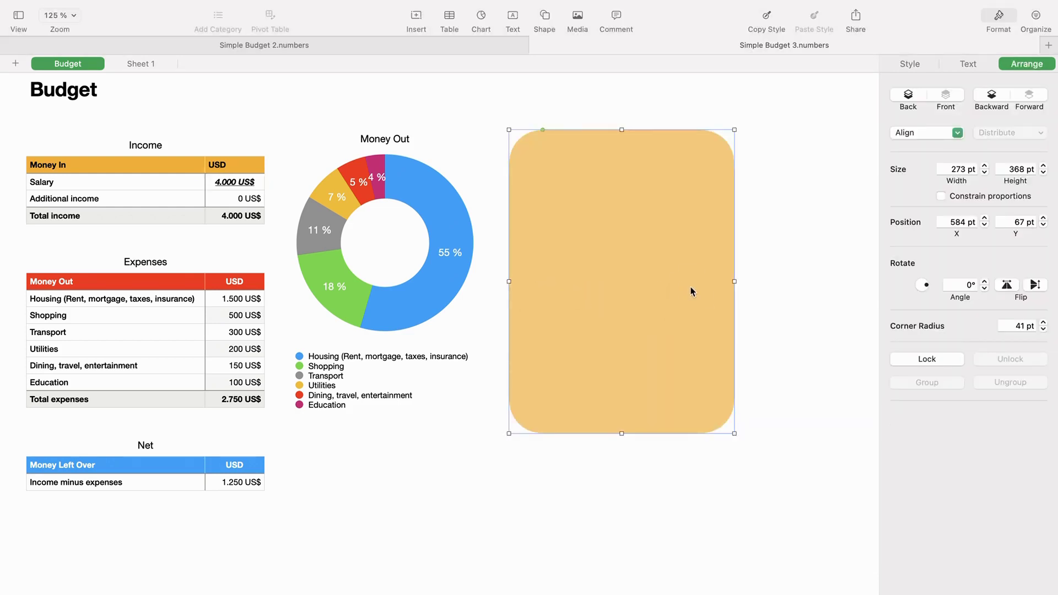
drag(693, 292, 455, 283)
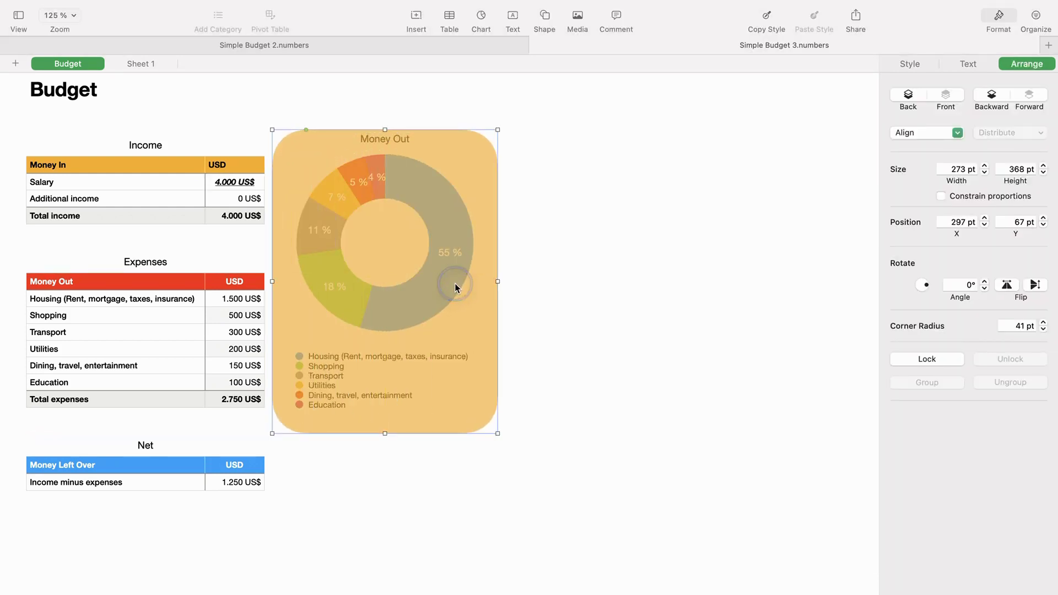
click(909, 96)
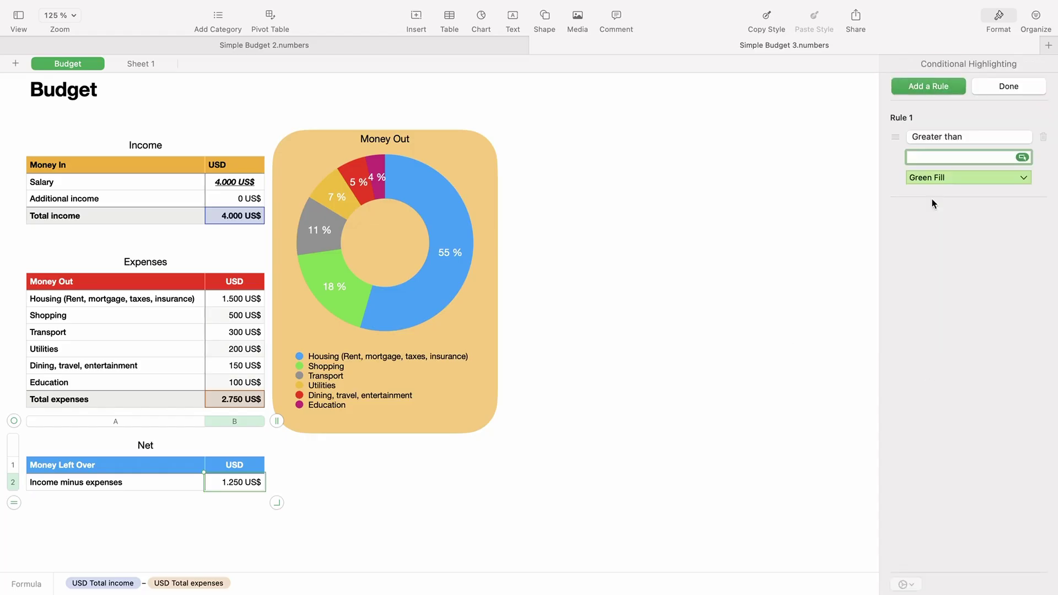
click(929, 86)
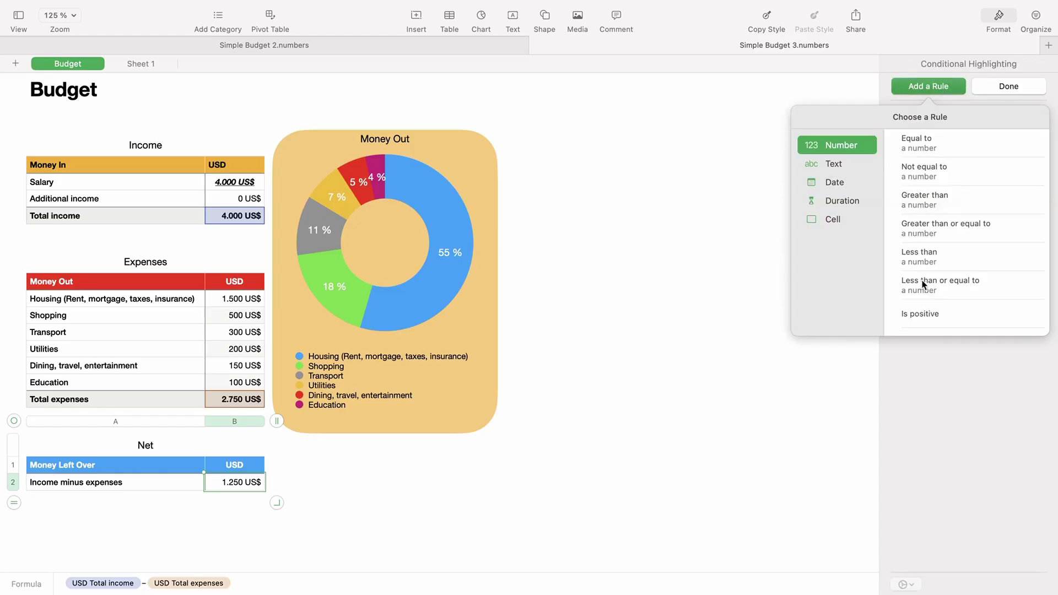
Add a red-fill less-than rule to Net and lower Salary to 2.000 US$
click(926, 257)
click(1020, 84)
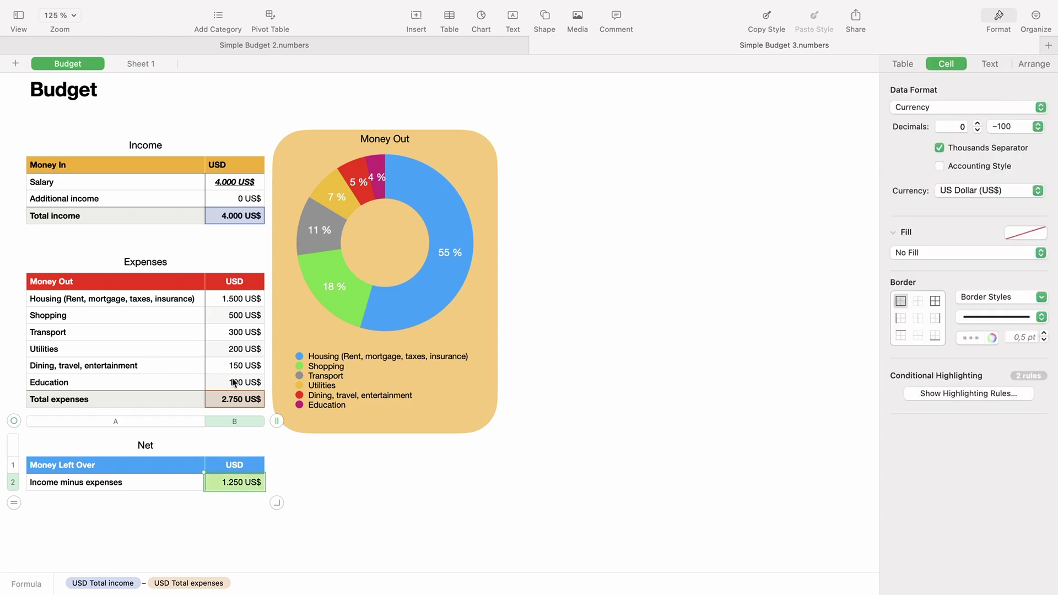
click(231, 180)
key(Return)
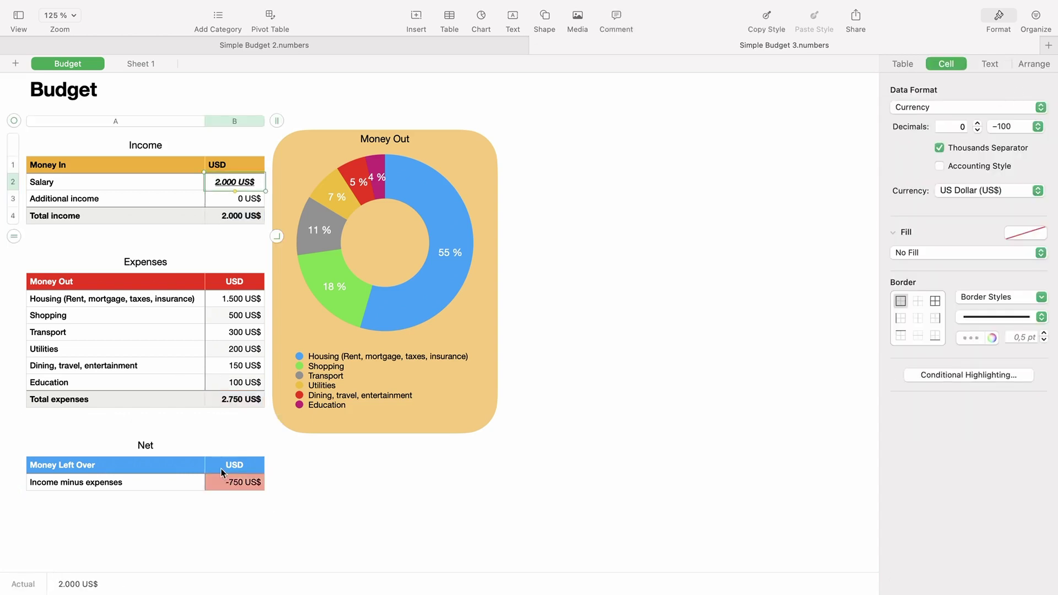
Paste the copied highlighting style onto the expense amounts B2:B7
click(237, 484)
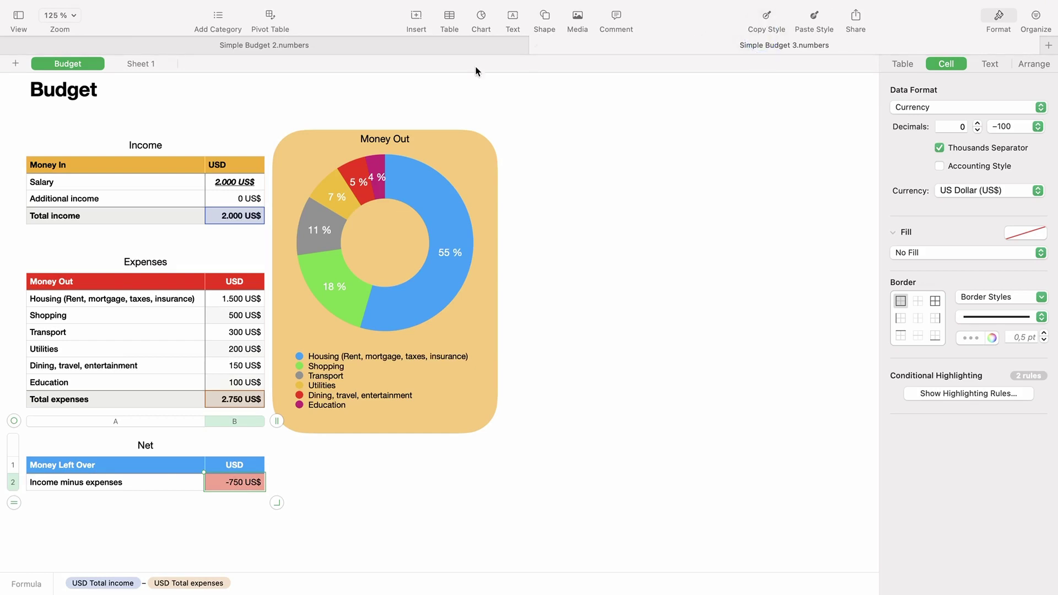
drag(226, 299, 232, 383)
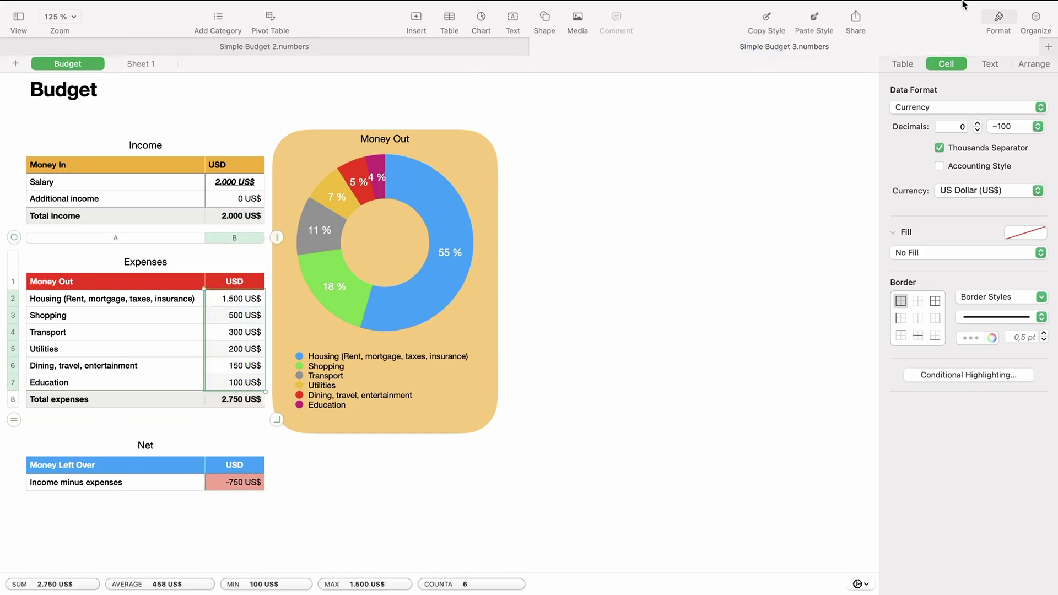
click(807, 54)
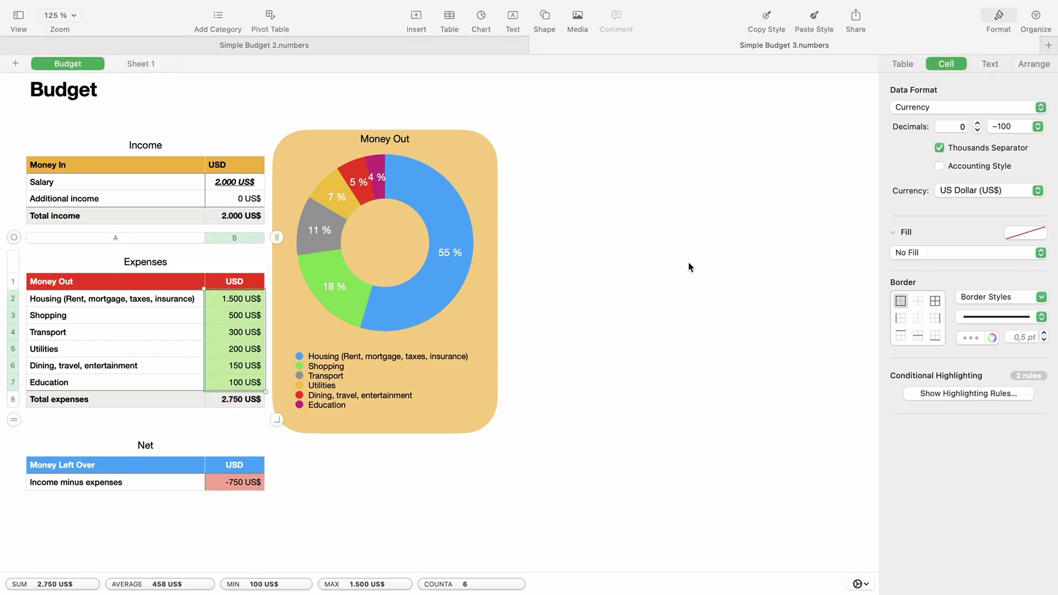